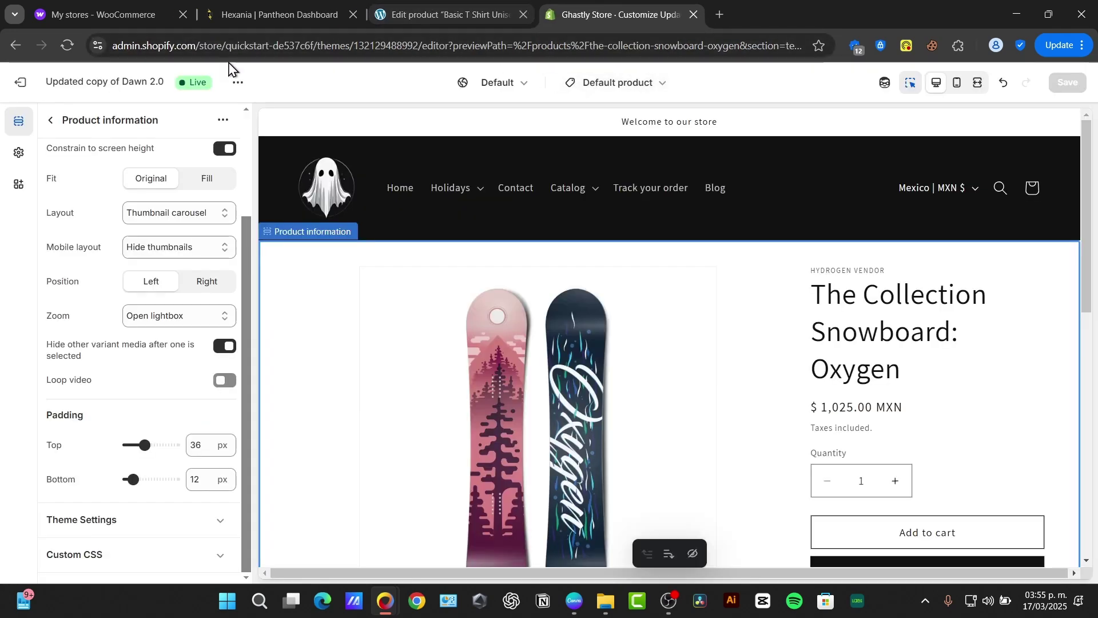
# Step: Exit the product page editor back to the Online Store Themes list
pyautogui.click(25, 85)
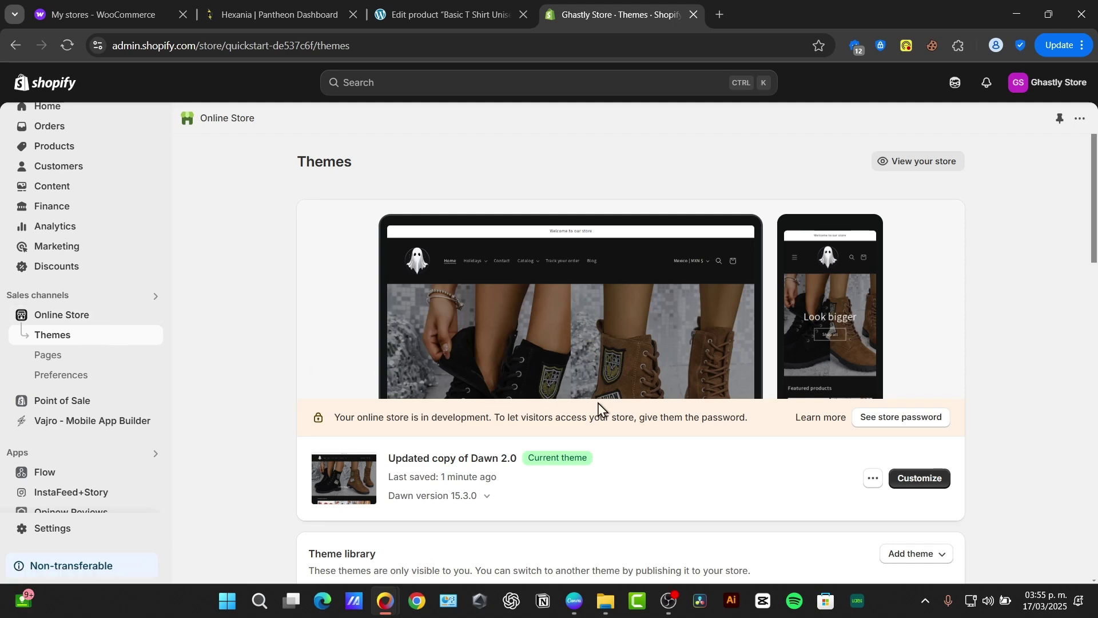
pyautogui.scroll(-3, 709, 451)
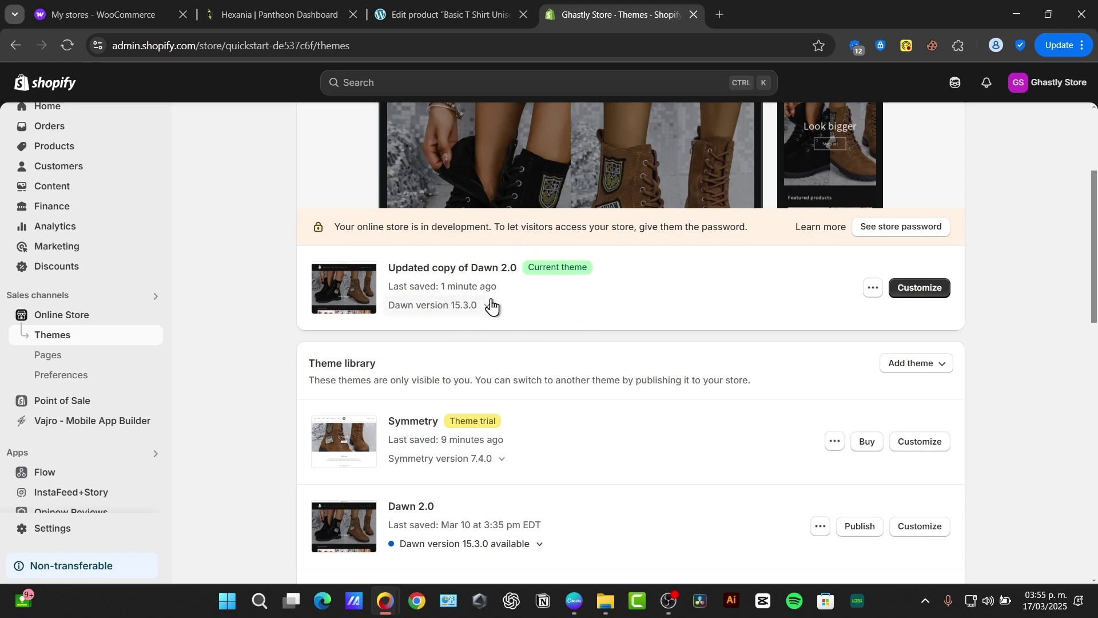
# Step: Customize Updated copy of Dawn 2.0 and review the Footer section's settings
pyautogui.click(921, 287)
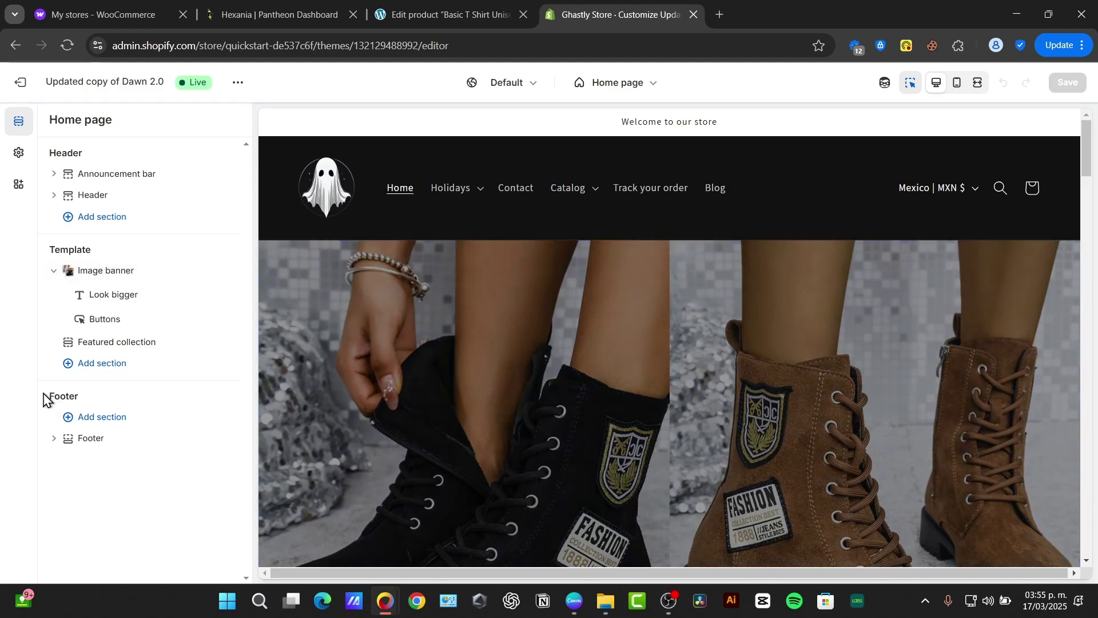
pyautogui.moveTo(53, 396); pyautogui.dragTo(92, 400)
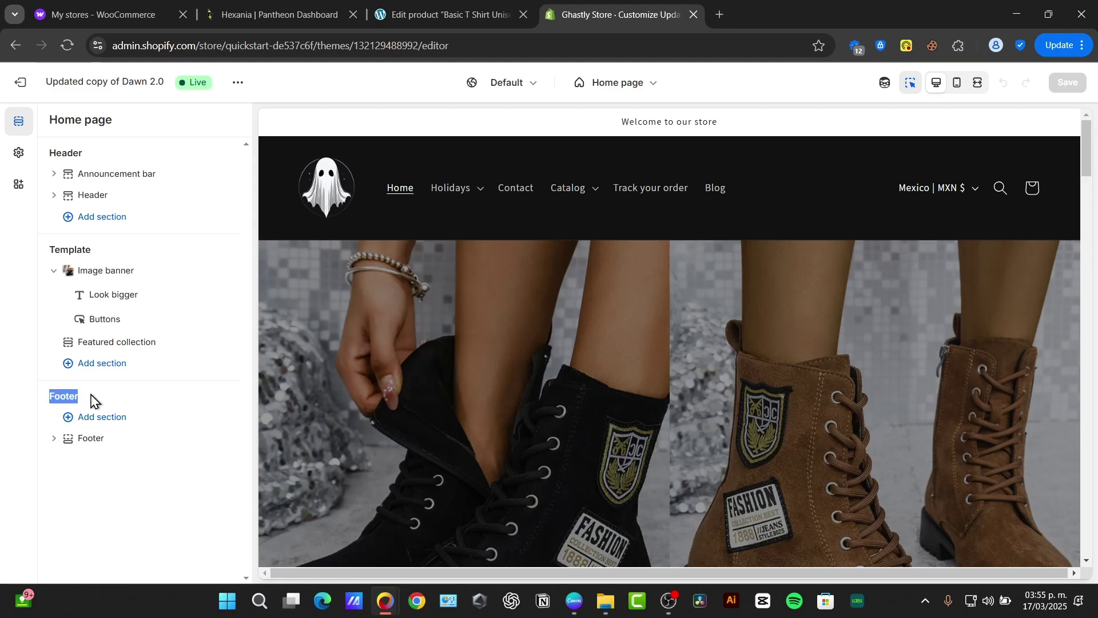
pyautogui.click(102, 440)
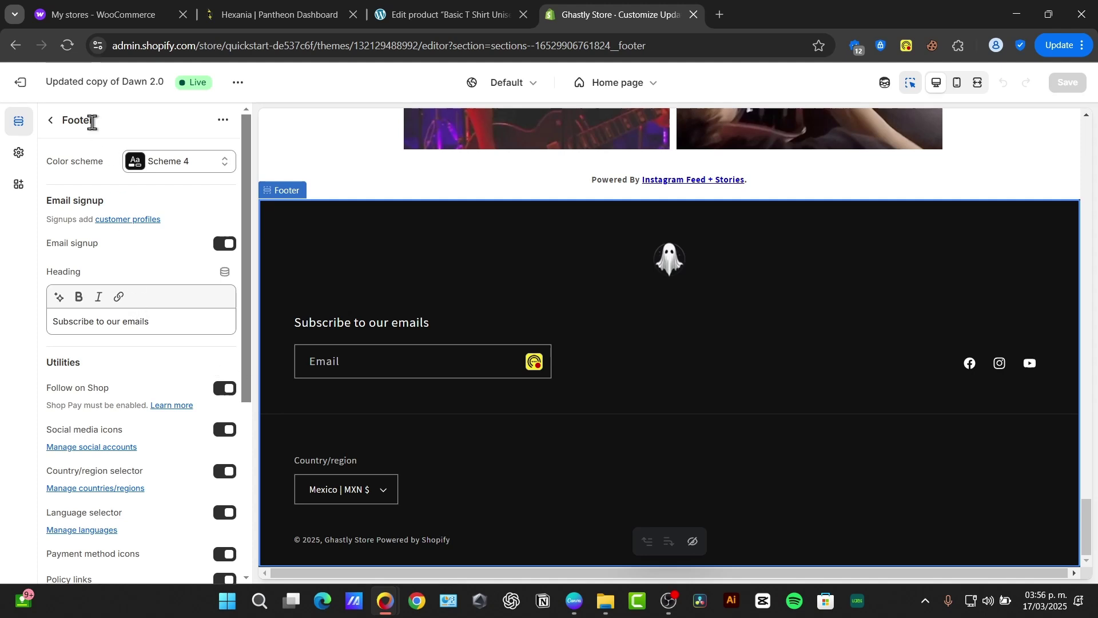
pyautogui.scroll(-5, 167, 280)
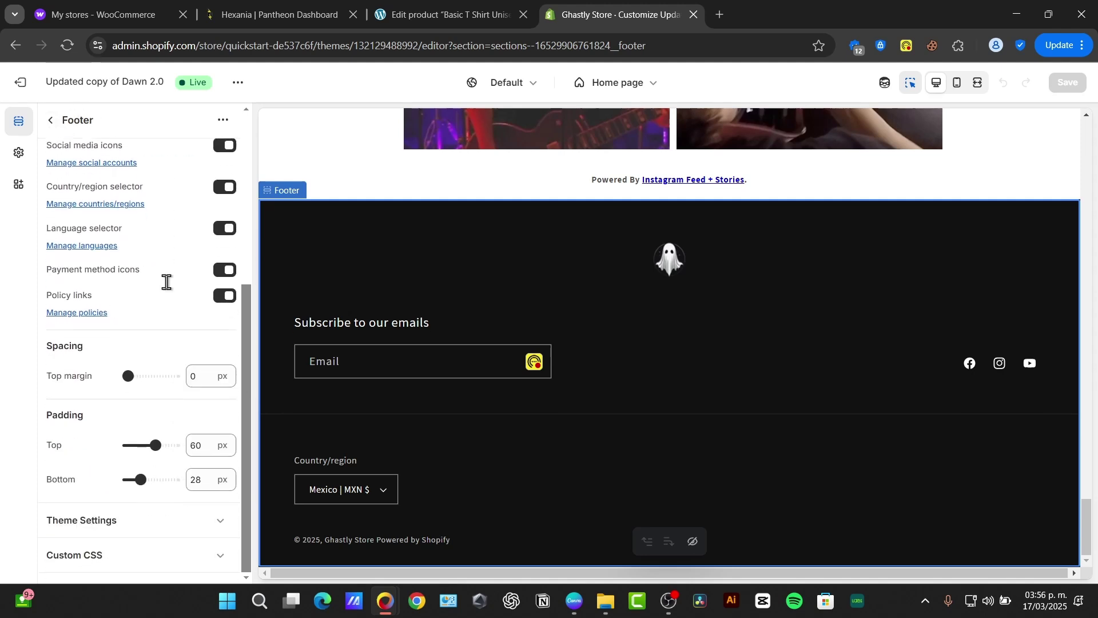
pyautogui.scroll(5, 167, 283)
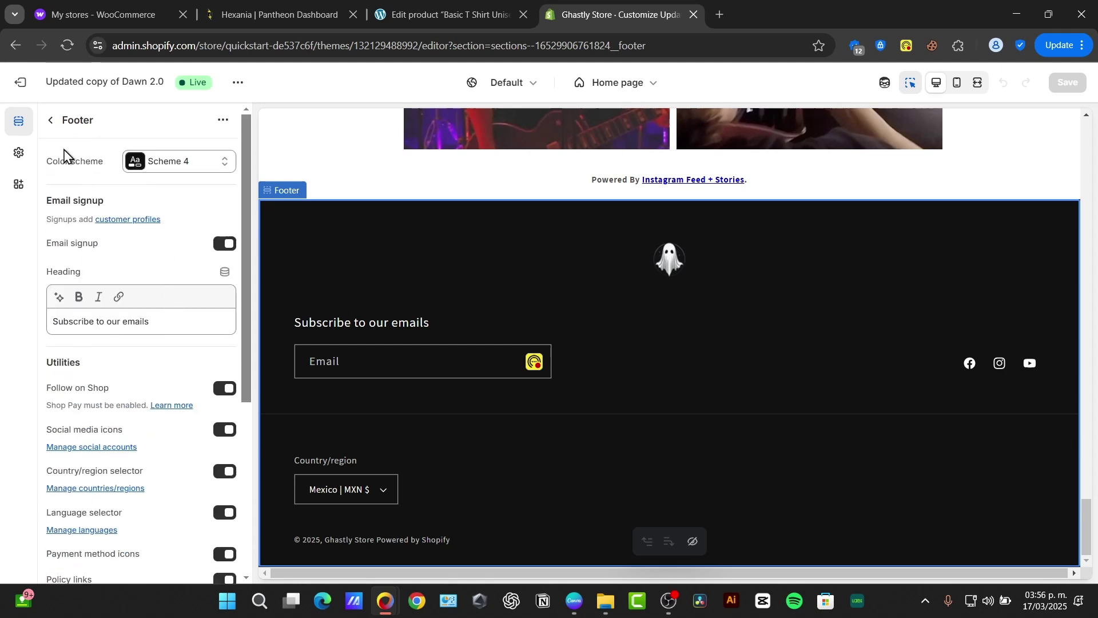
# Step: Add a Featured review carousel section to the home page
pyautogui.click(50, 120)
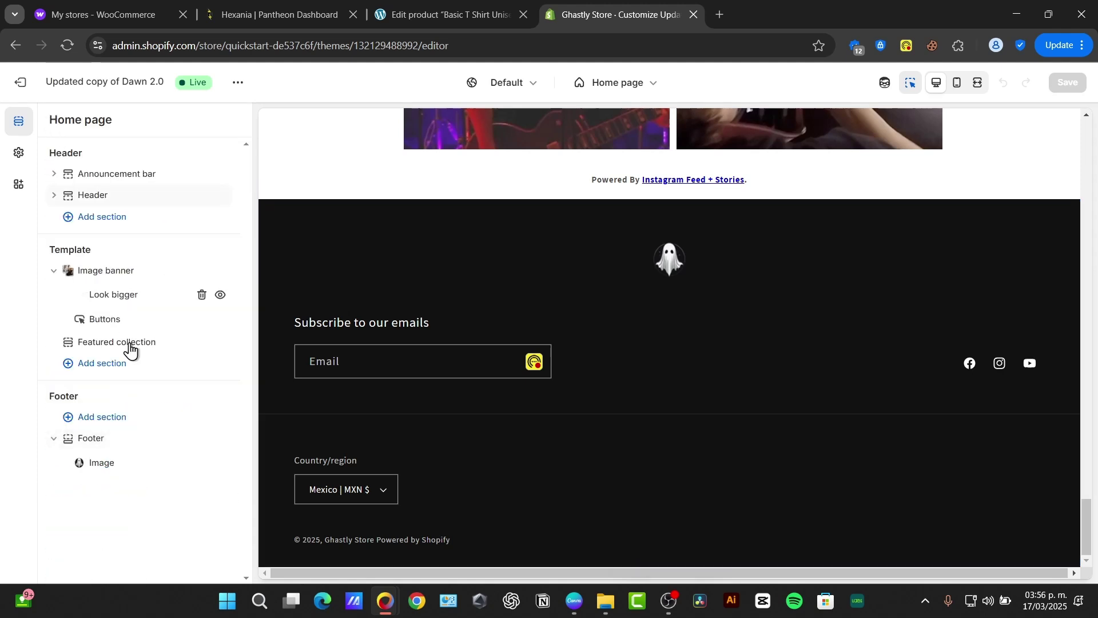
pyautogui.click(110, 424)
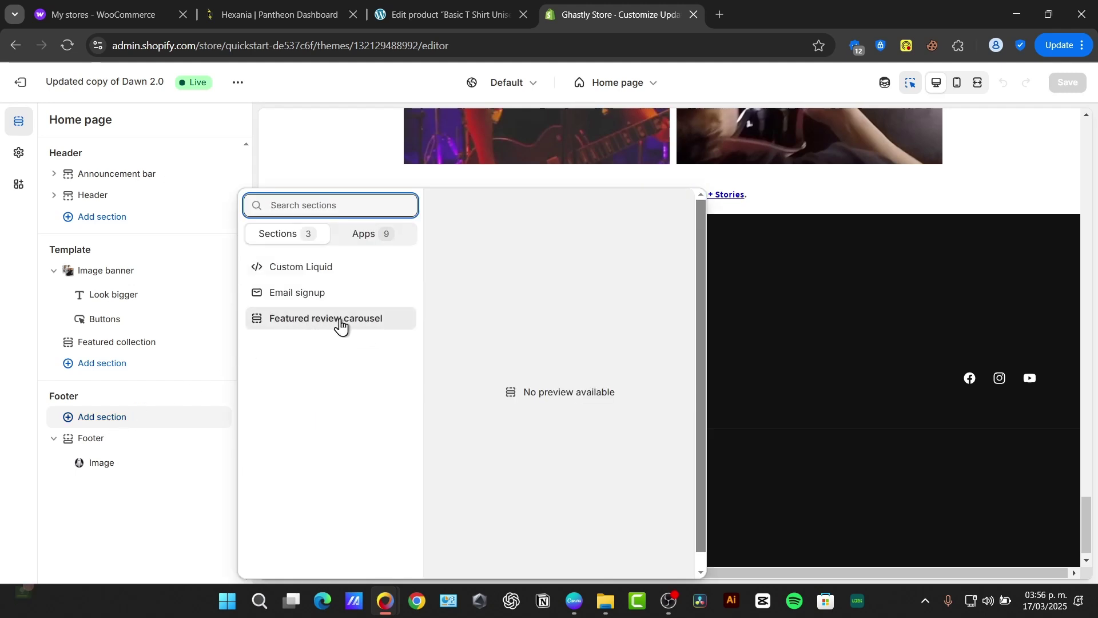
pyautogui.click(358, 321)
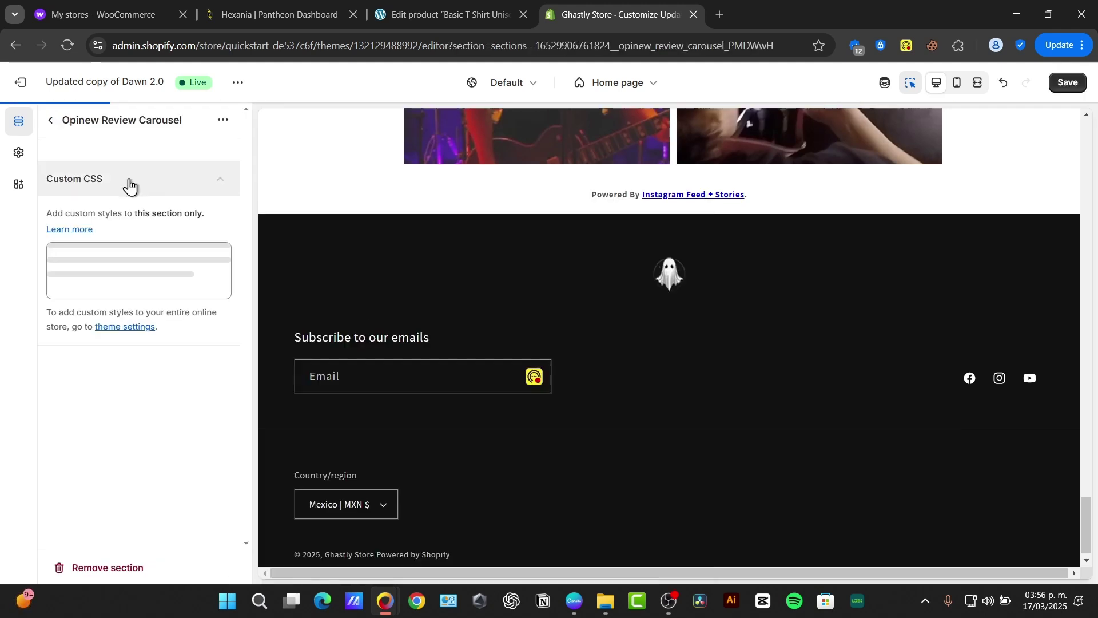
# Step: Add a Quick links Menu block to the footer and bring up its Footer menu options
pyautogui.click(48, 122)
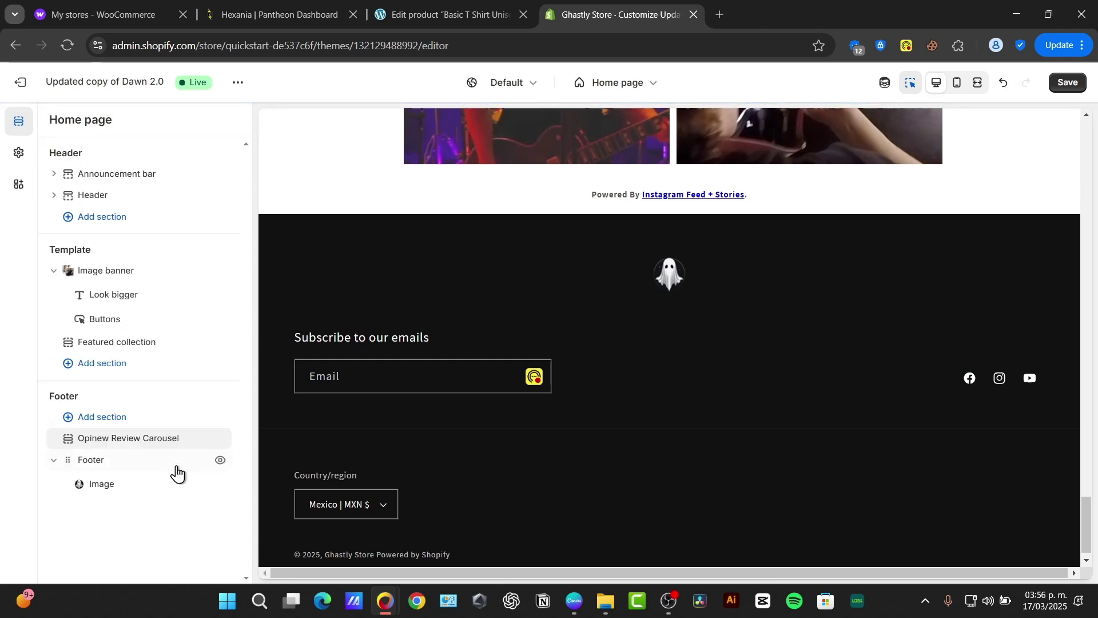
pyautogui.click(108, 453)
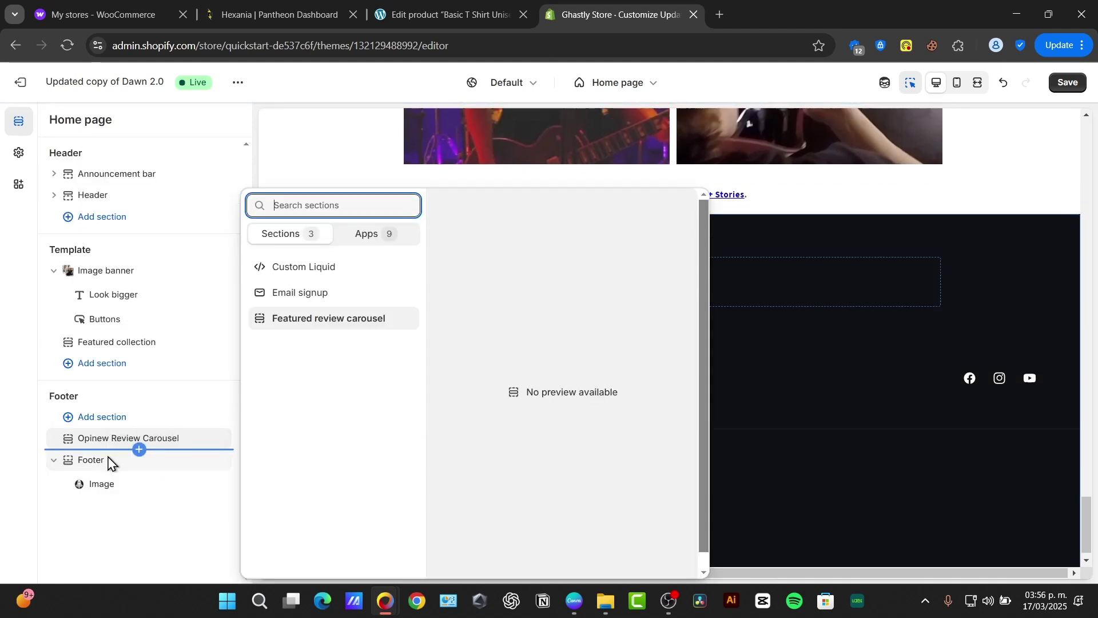
pyautogui.click(108, 472)
pyautogui.click(126, 472)
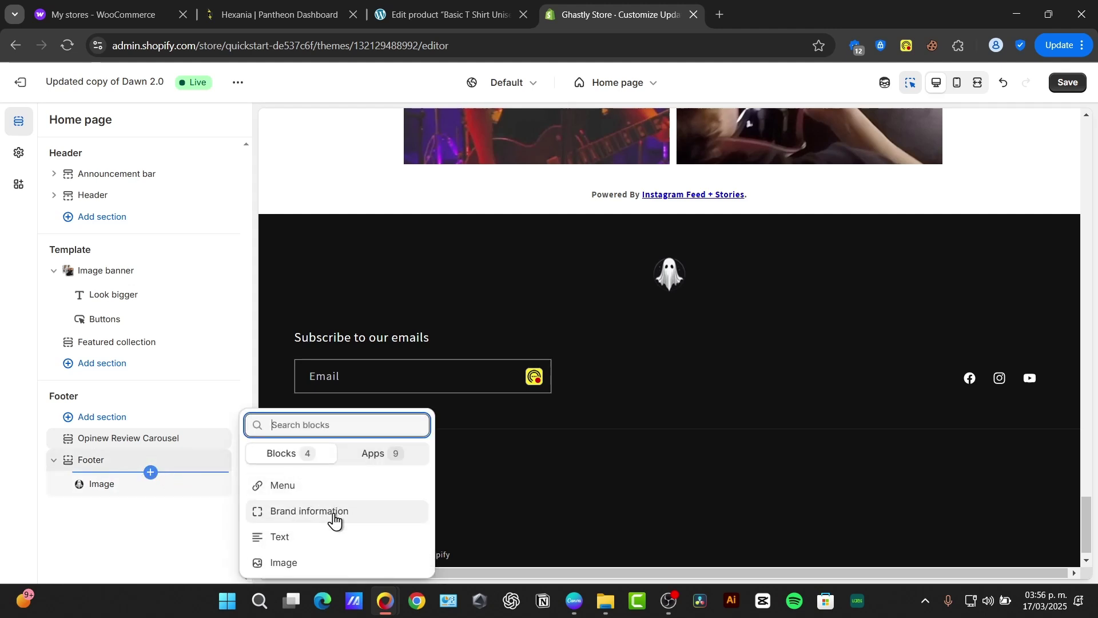
pyautogui.click(314, 491)
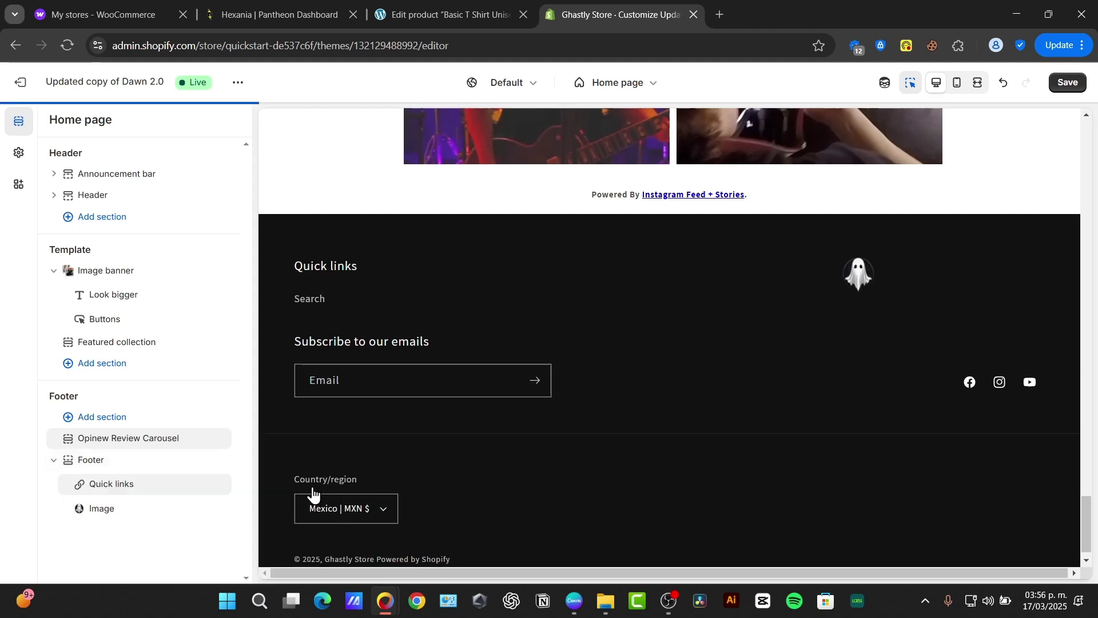
pyautogui.click(120, 489)
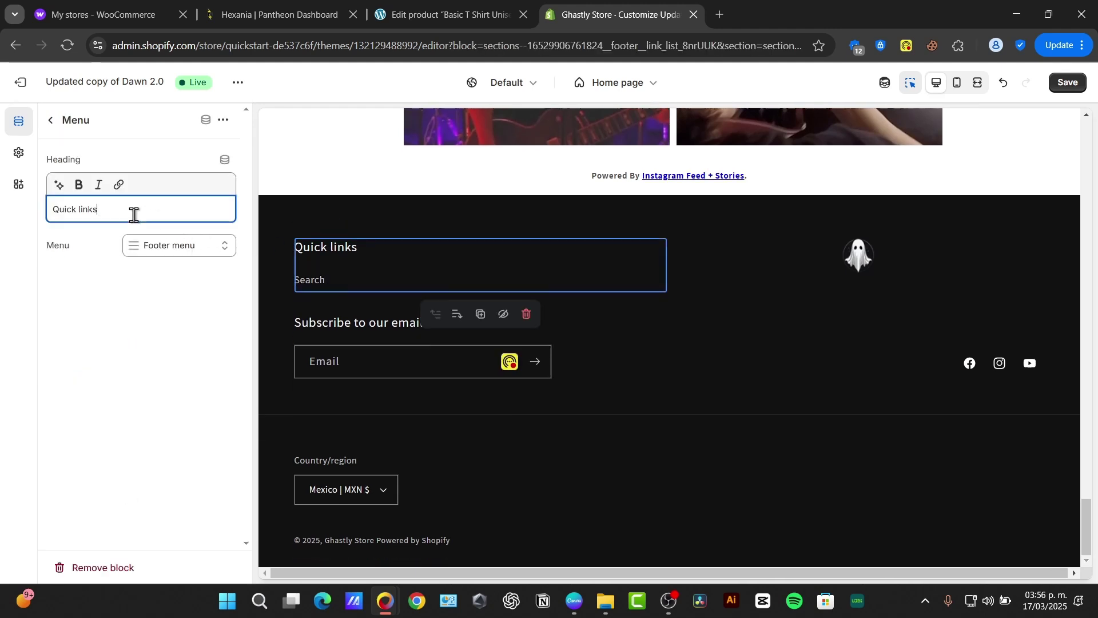
pyautogui.click(171, 249)
pyautogui.click(184, 432)
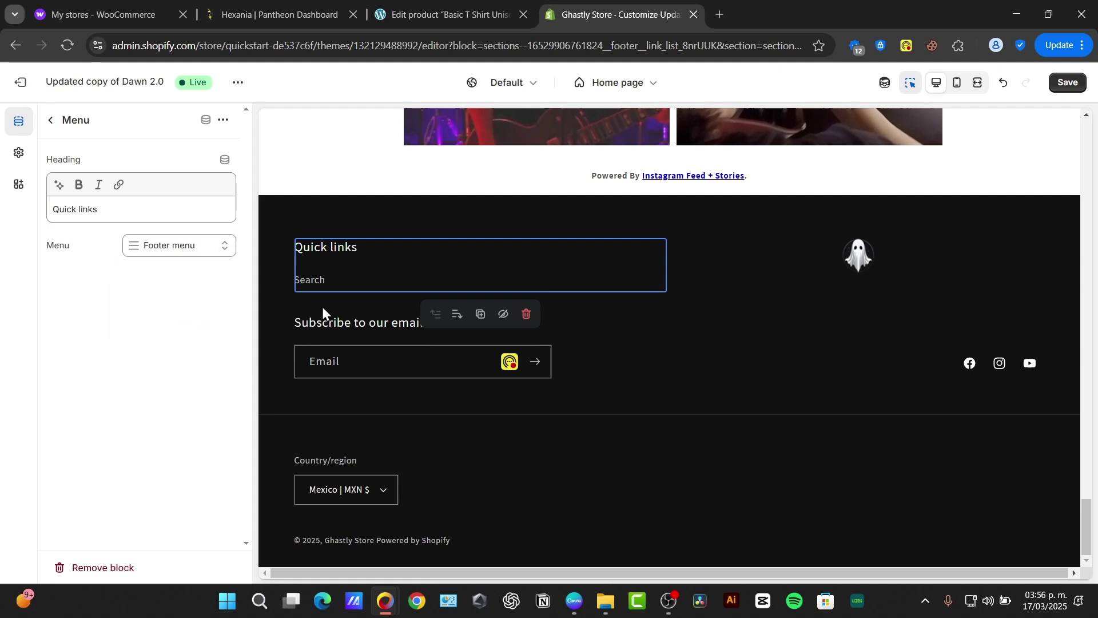
pyautogui.click(167, 250)
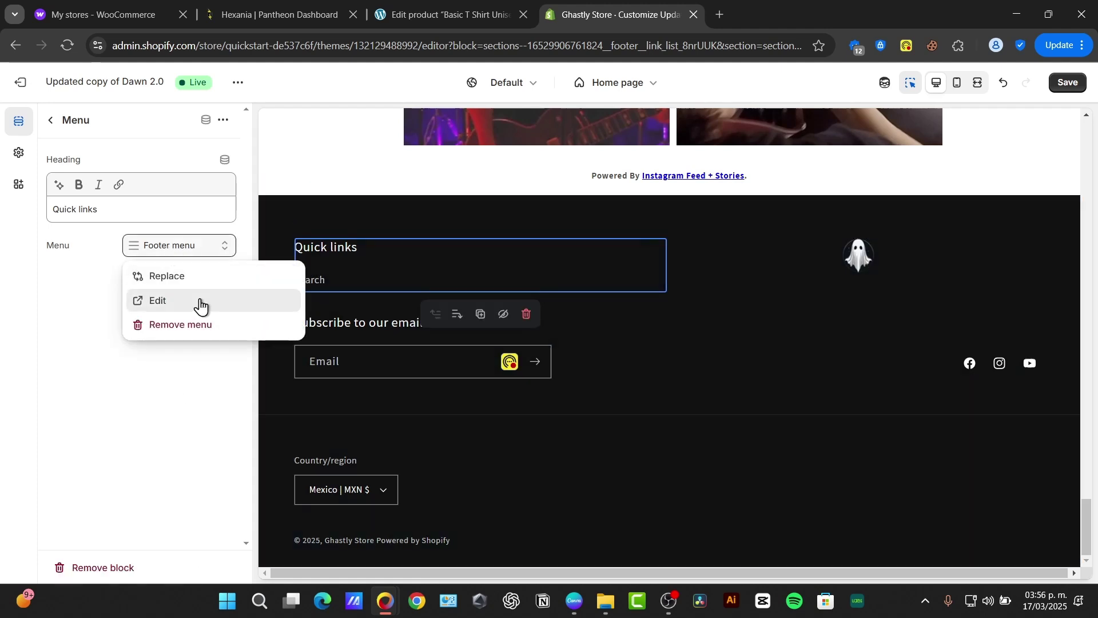
# Step: Add a Shipping and returns item to the Footer menu, linked to the Contact page
pyautogui.click(200, 303)
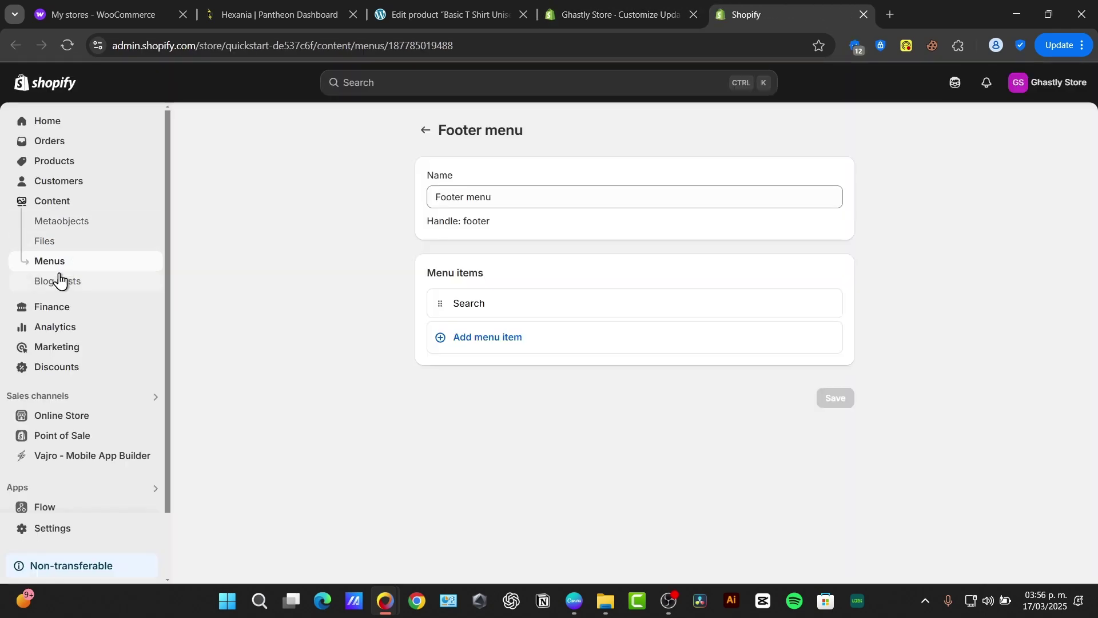
pyautogui.click(492, 341)
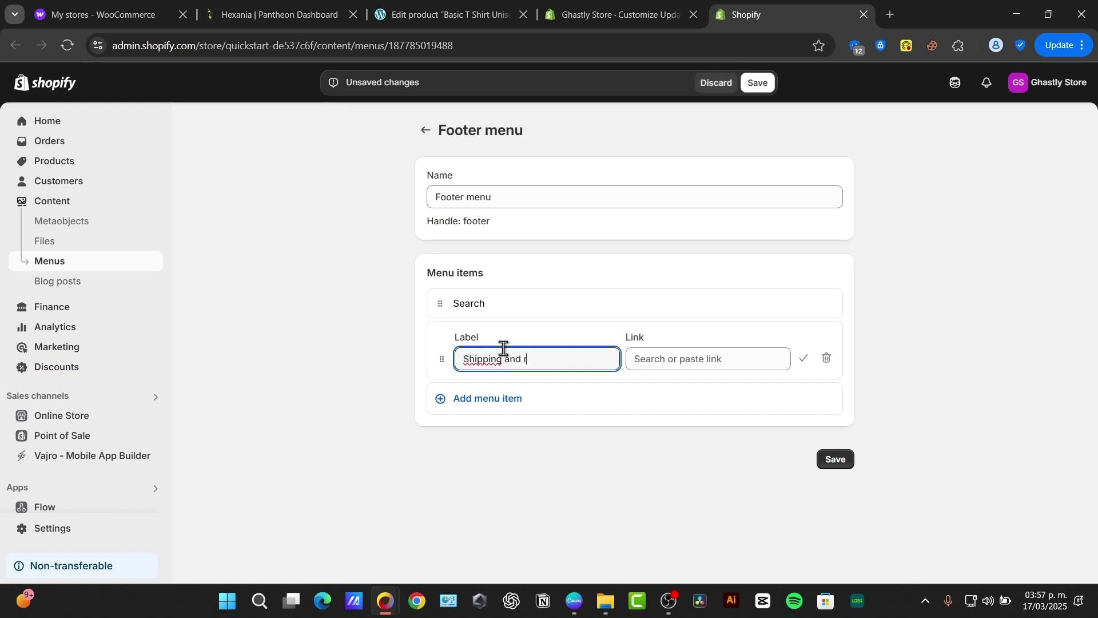
pyautogui.click(694, 359)
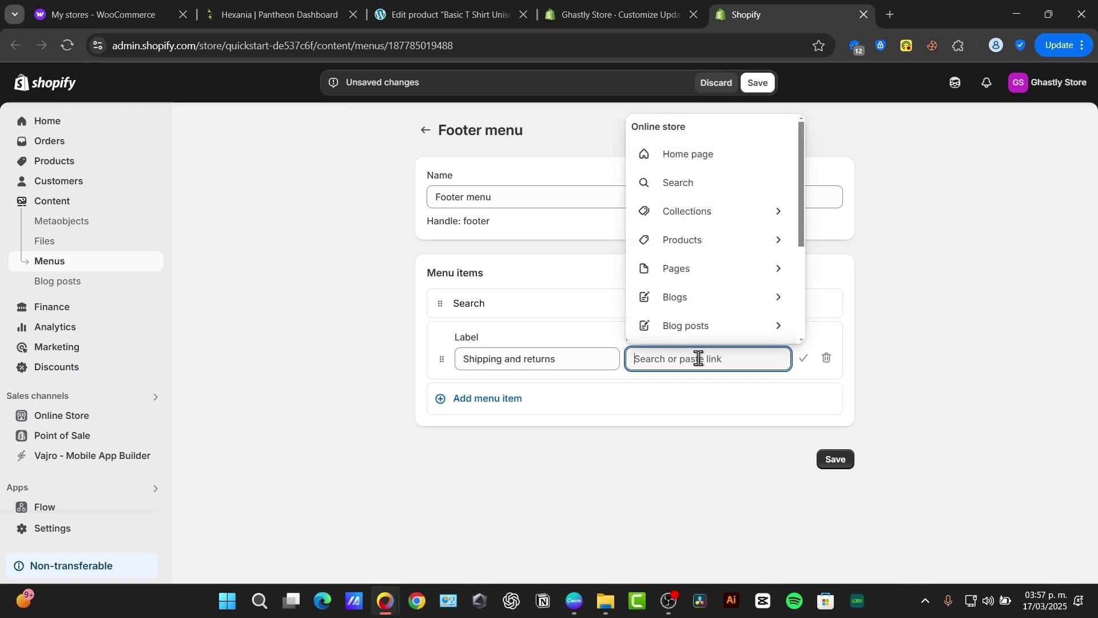
pyautogui.scroll(-3, 761, 309)
pyautogui.click(724, 197)
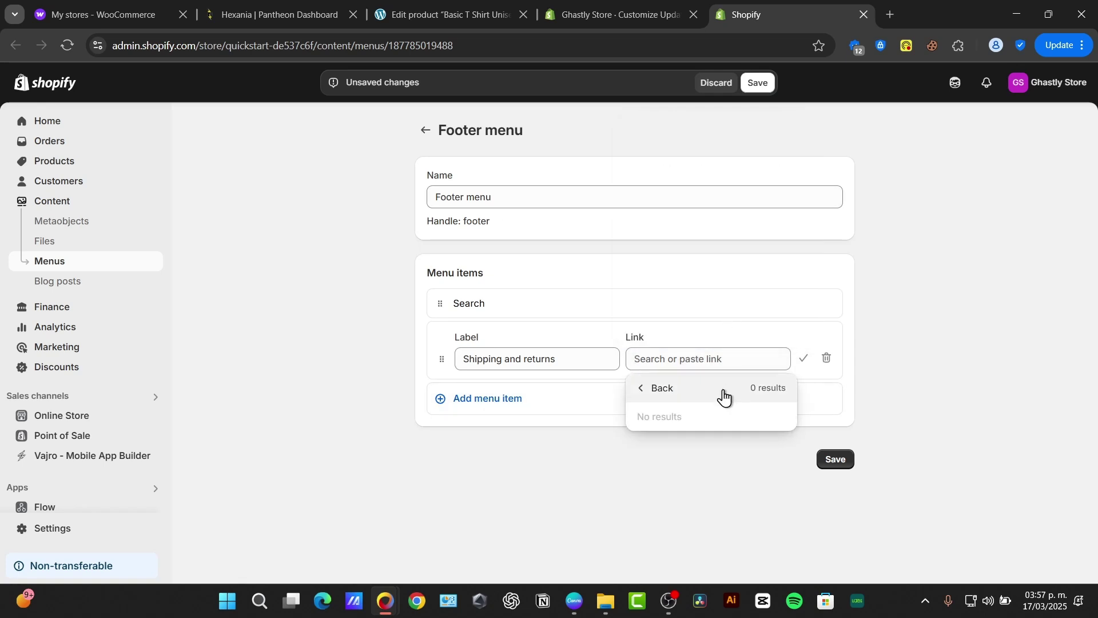
pyautogui.click(643, 389)
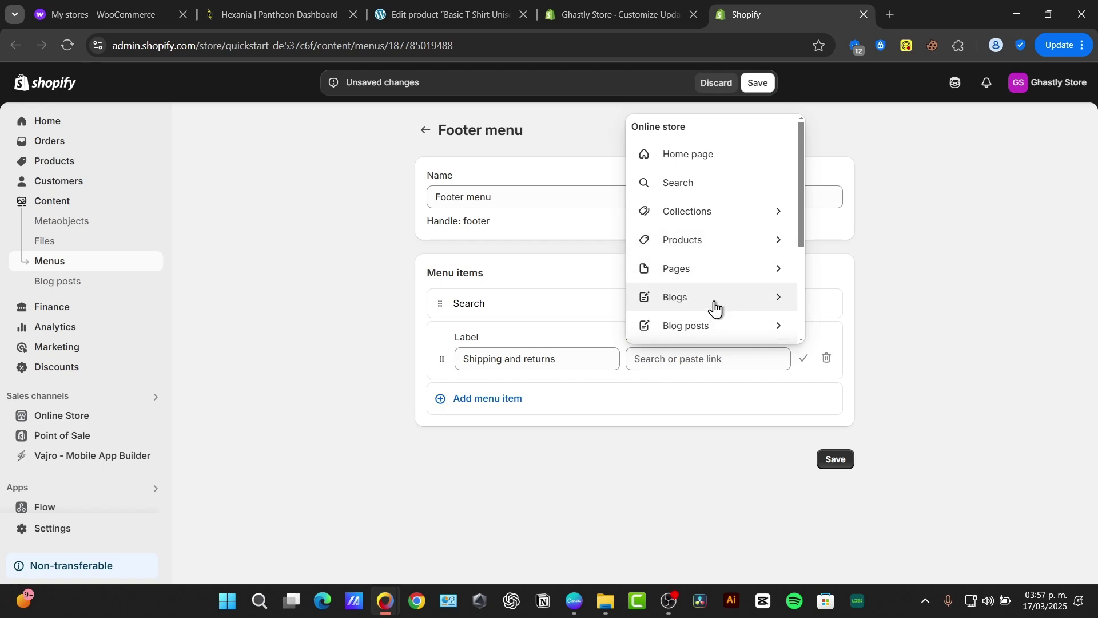
pyautogui.click(712, 276)
pyautogui.click(713, 420)
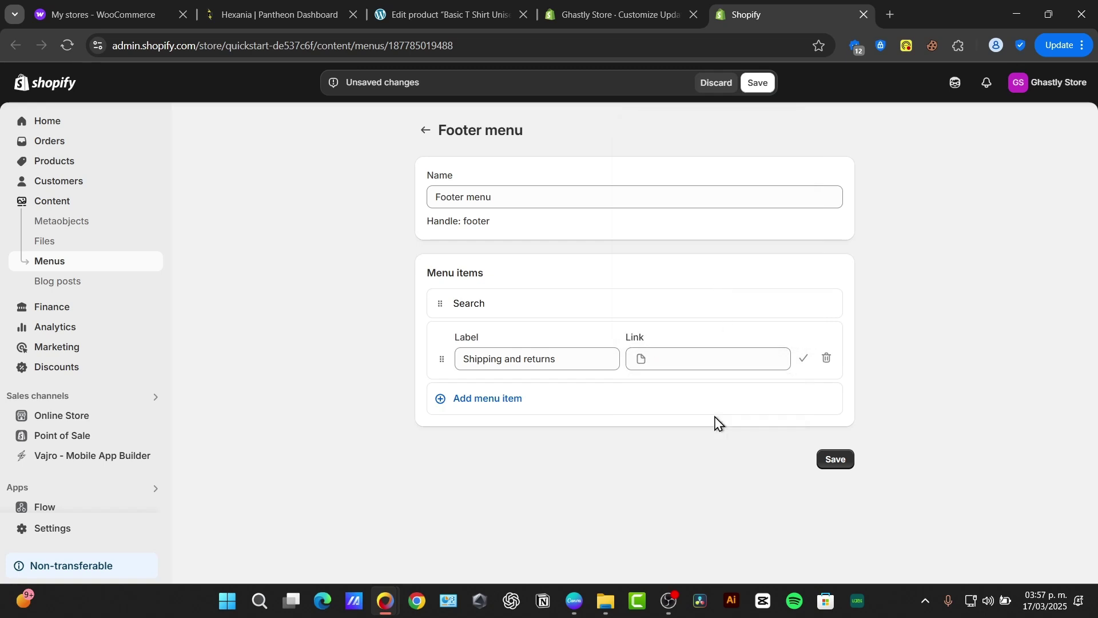
# Step: Add Customer Service and Company Information items (the latter linked to Snowboards) and save the menu
pyautogui.click(483, 407)
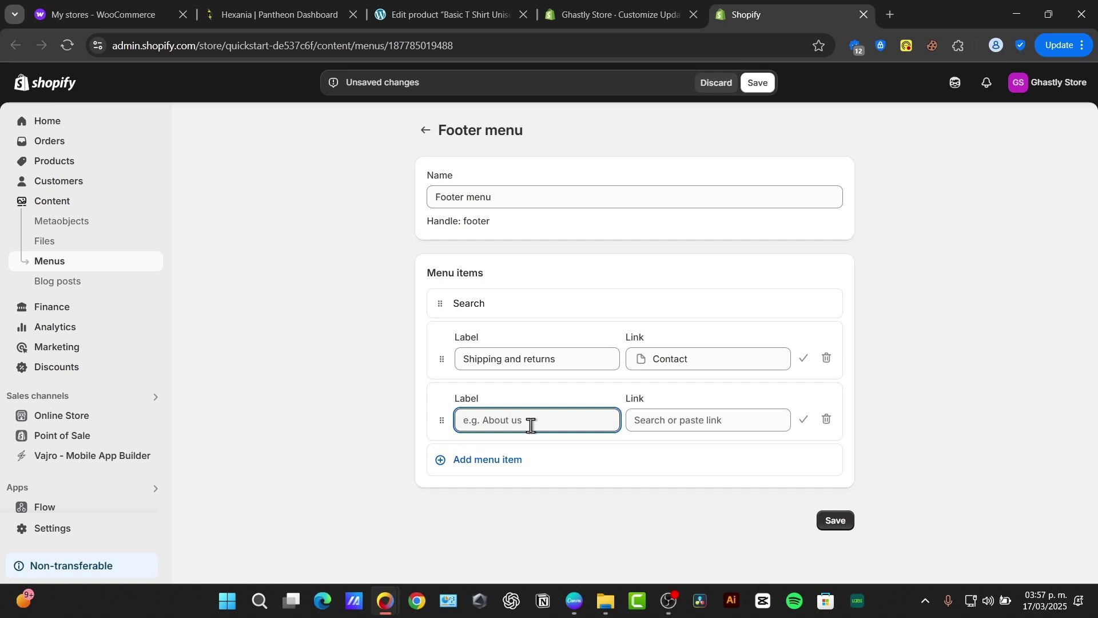
pyautogui.write('Customer Service')
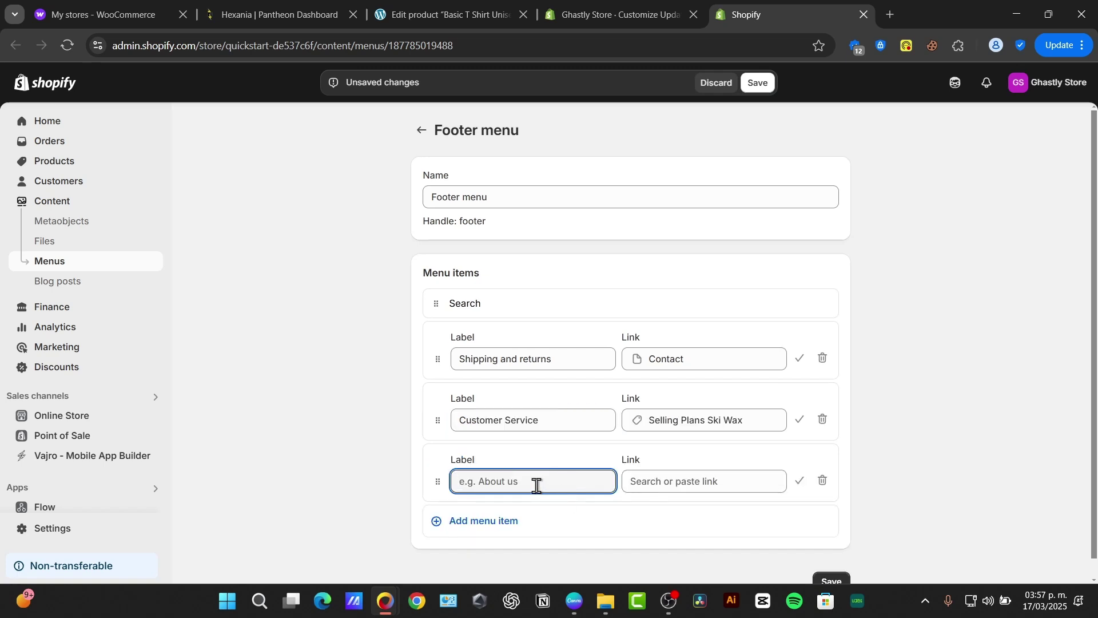
pyautogui.write('Company Information')
pyautogui.click(669, 481)
pyautogui.click(674, 208)
pyautogui.click(687, 451)
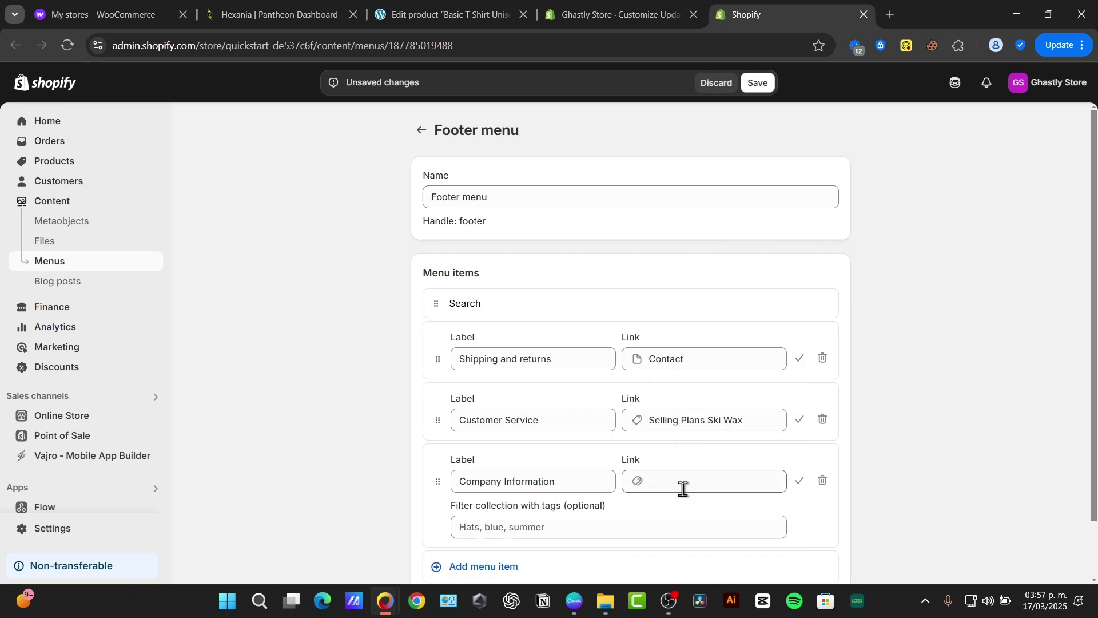
pyautogui.scroll(-2, 824, 495)
pyautogui.click(848, 562)
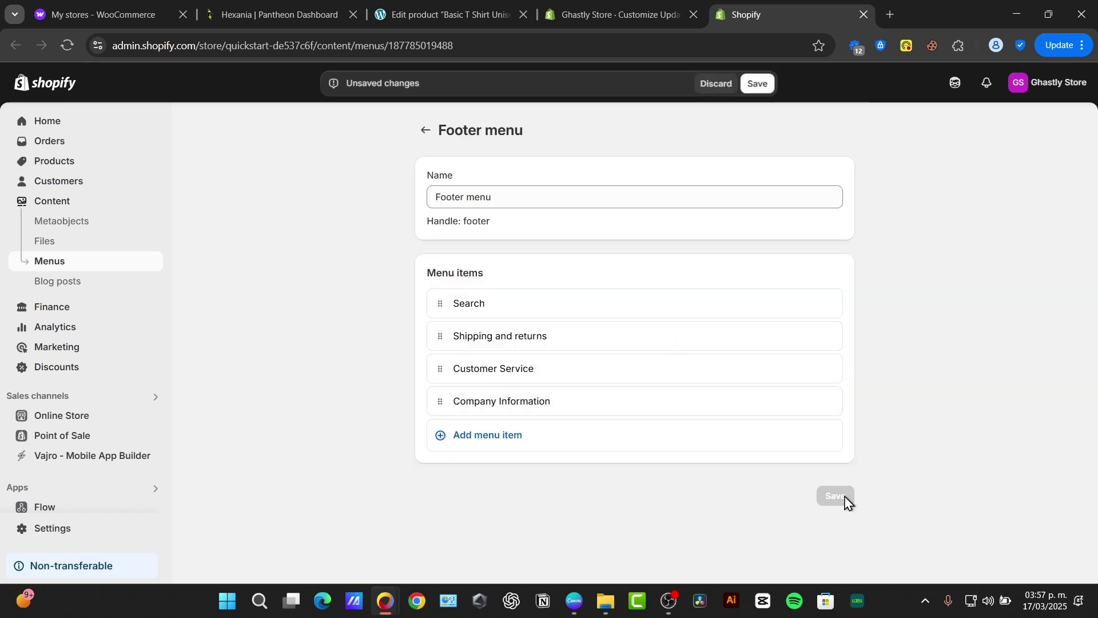
# Step: Return to the theme editor and review the Quick links block's menu setting
pyautogui.click(648, 5)
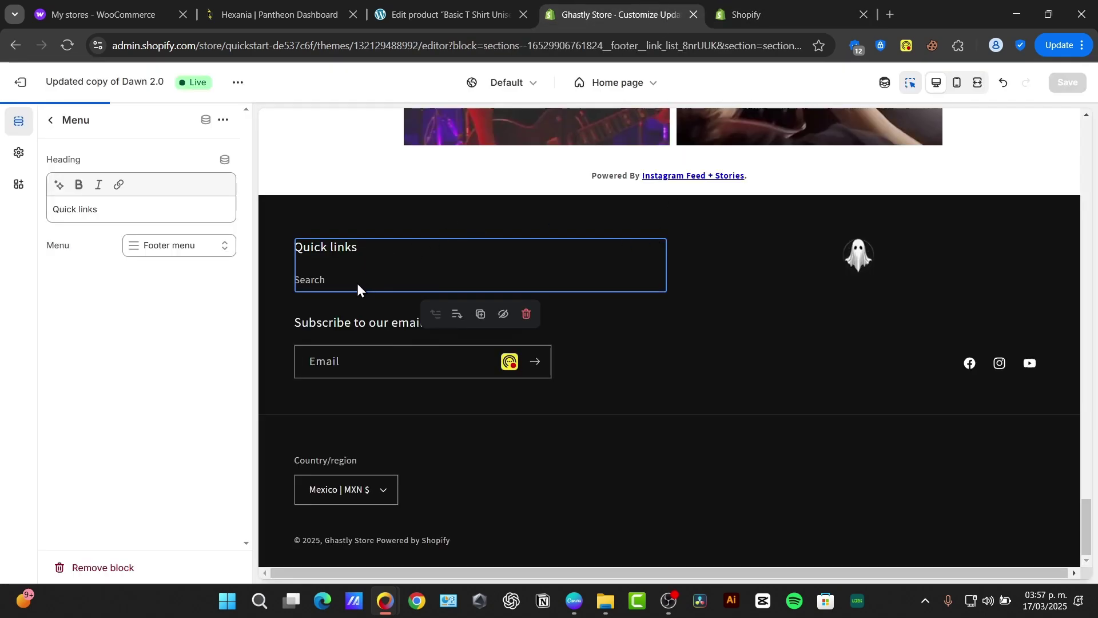
pyautogui.scroll(-1, 455, 296)
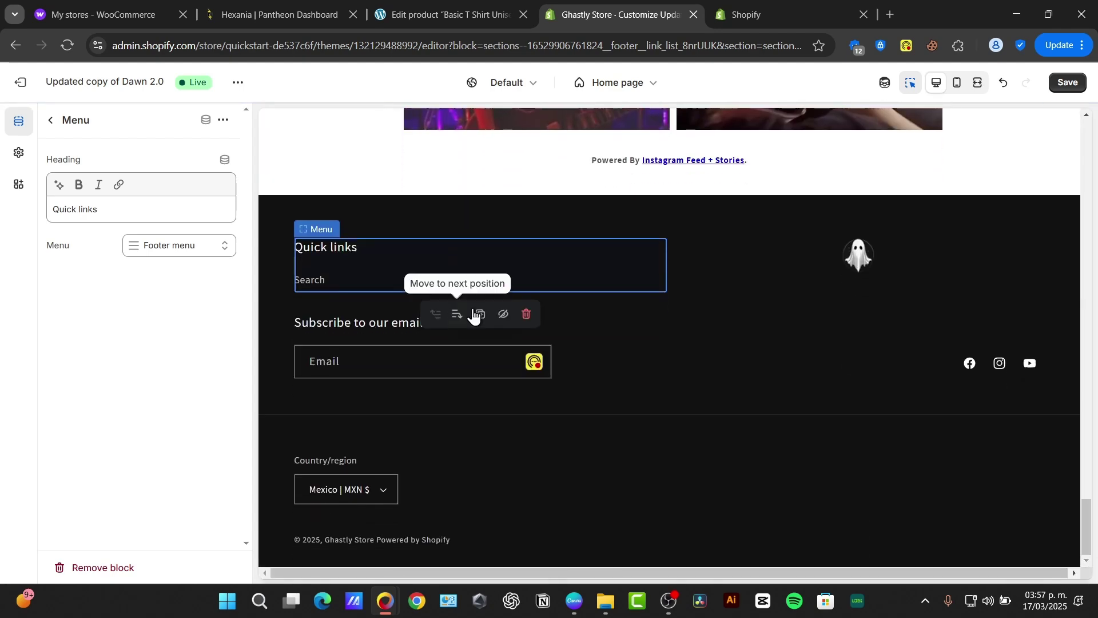
pyautogui.click(189, 250)
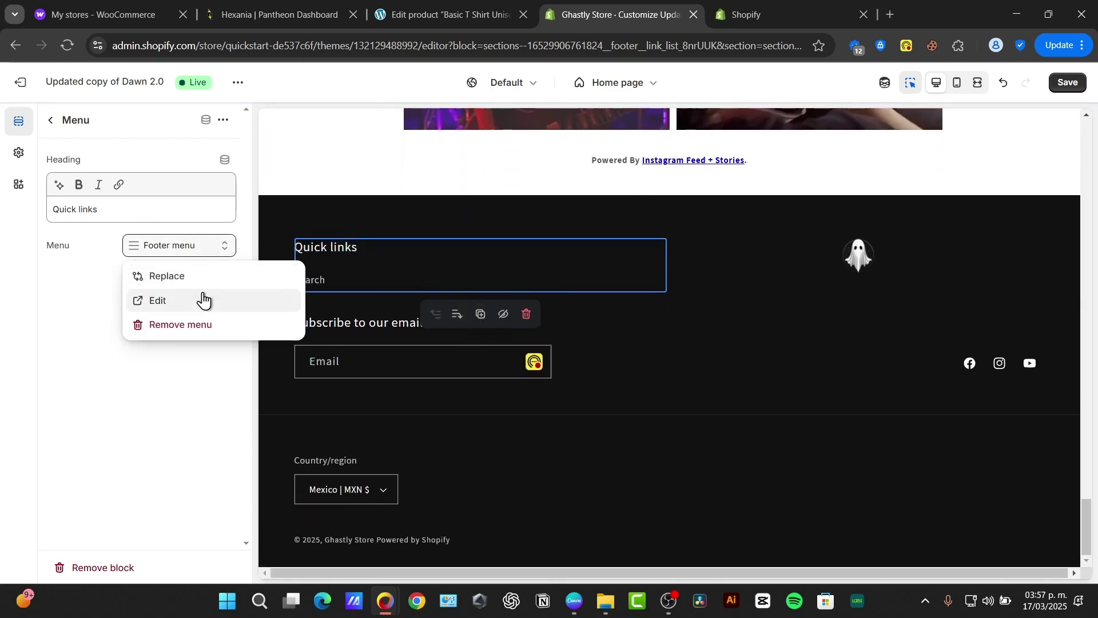
pyautogui.click(197, 354)
pyautogui.click(49, 123)
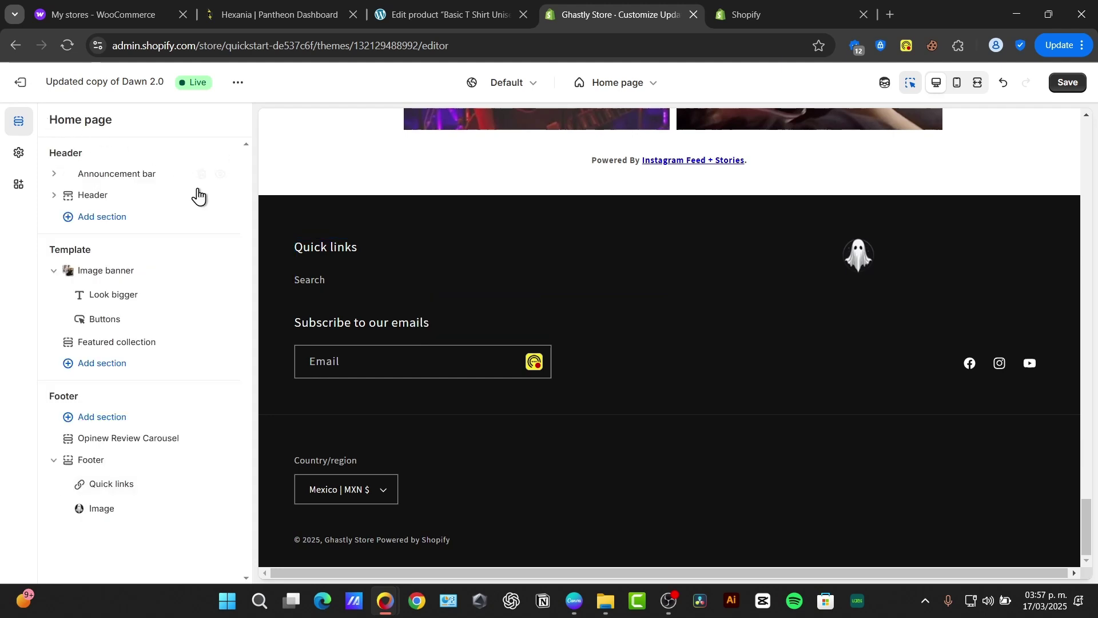
# Step: Switch Quick links to Main menu and back to Footer menu to refresh its links
pyautogui.click(127, 485)
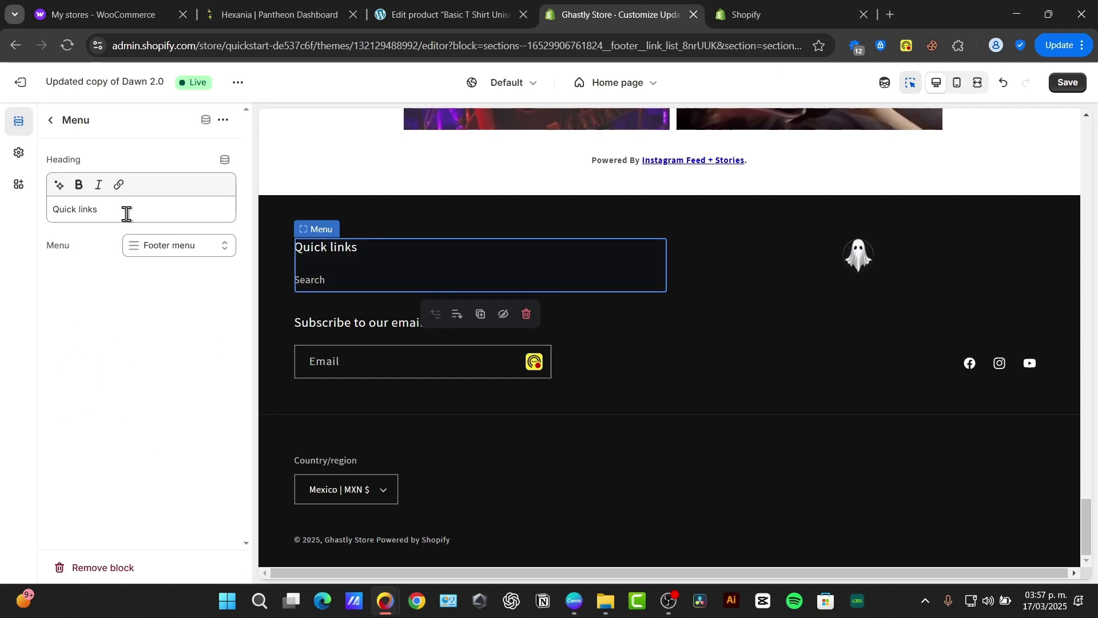
pyautogui.click(174, 251)
pyautogui.click(194, 285)
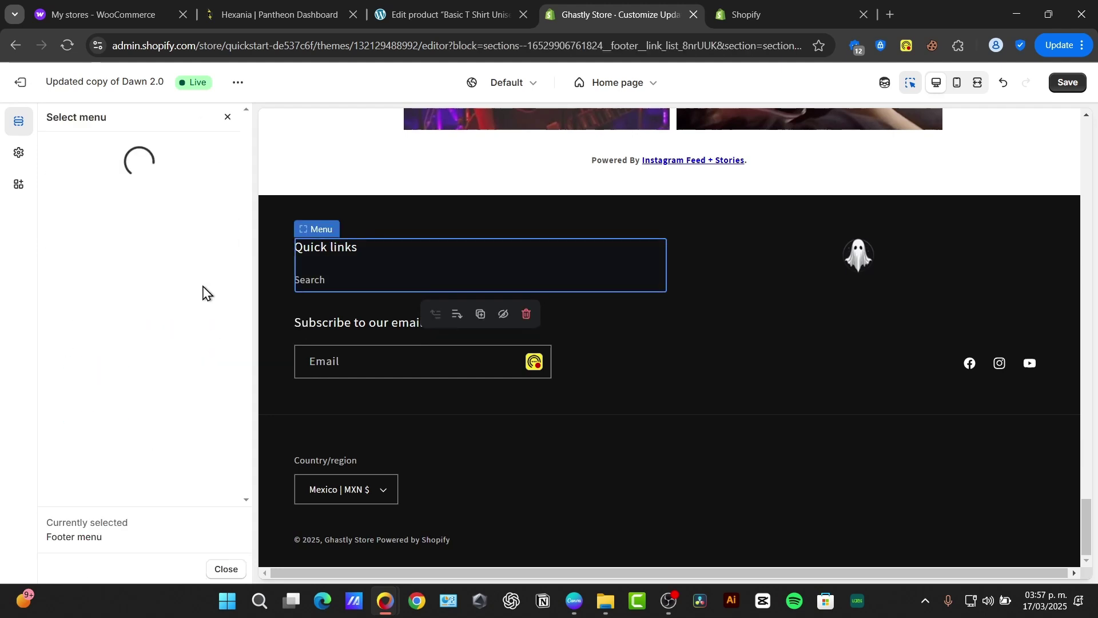
pyautogui.click(140, 318)
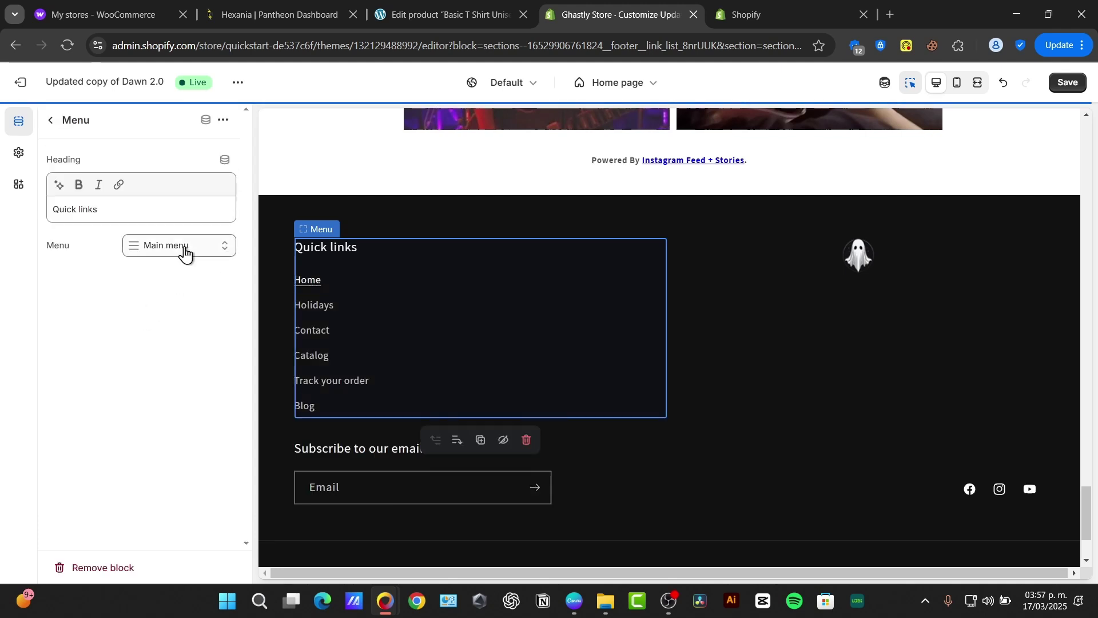
pyautogui.click(184, 250)
pyautogui.click(192, 276)
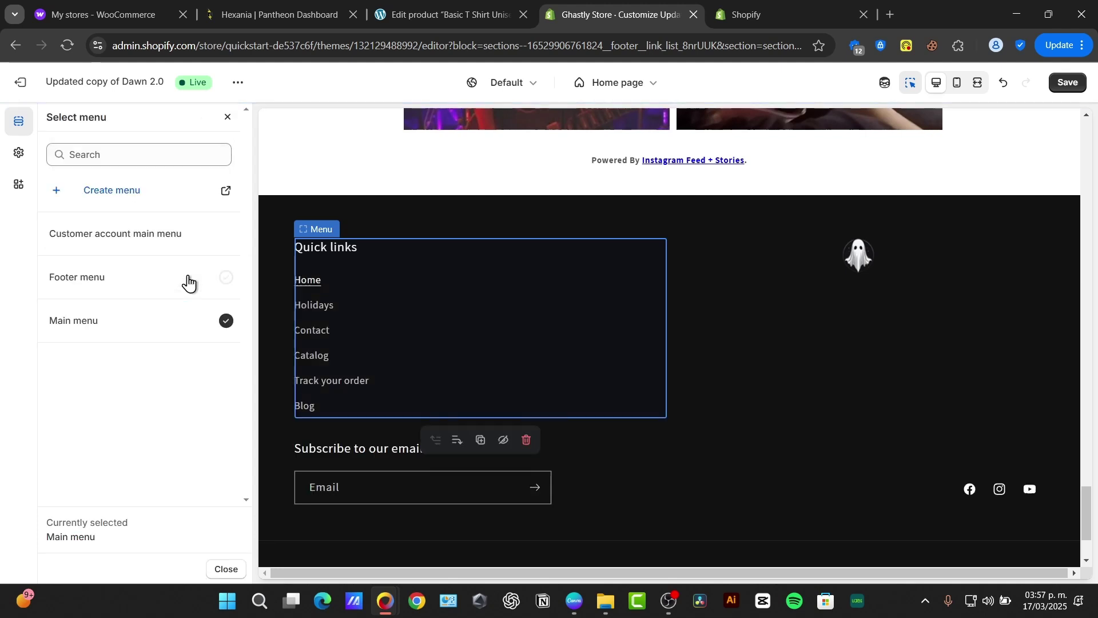
pyautogui.click(136, 286)
# Step: Check the menus in the store admin, then confirm Quick links still uses Footer menu
pyautogui.click(750, 14)
pyautogui.click(630, 3)
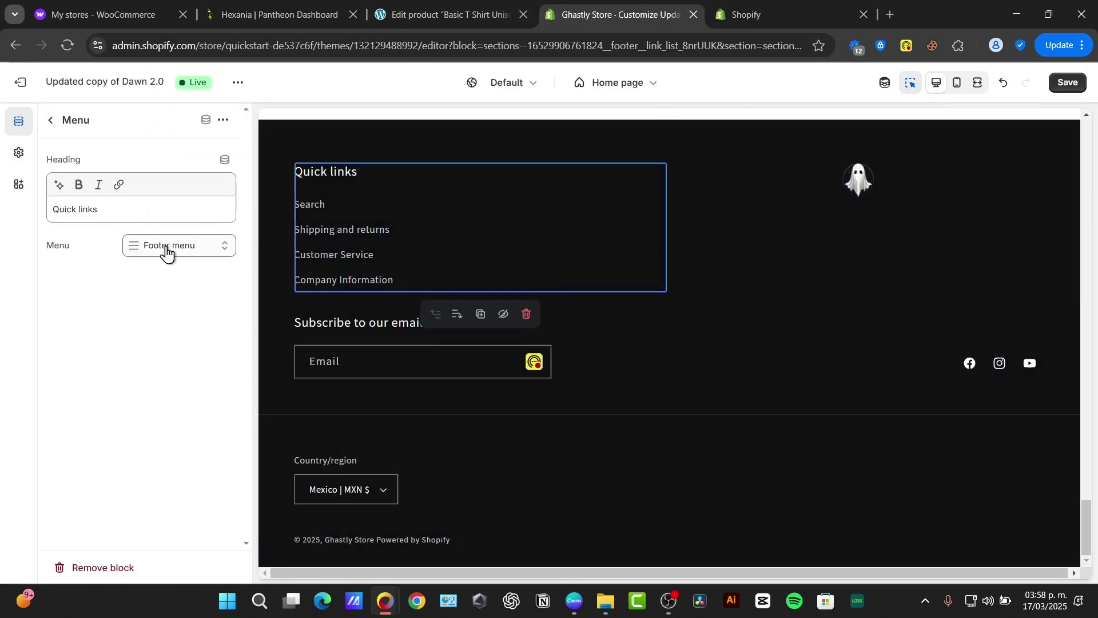
pyautogui.click(165, 250)
pyautogui.click(92, 295)
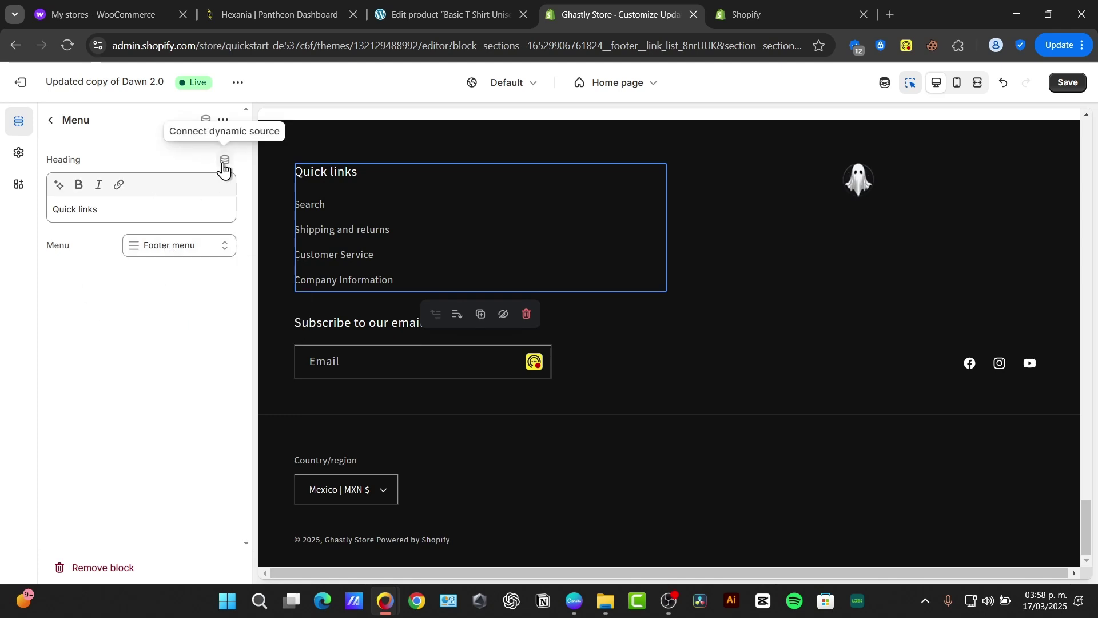
# Step: Add a Brand information block to the footer and move Quick links after the ghost logo image
pyautogui.click(51, 119)
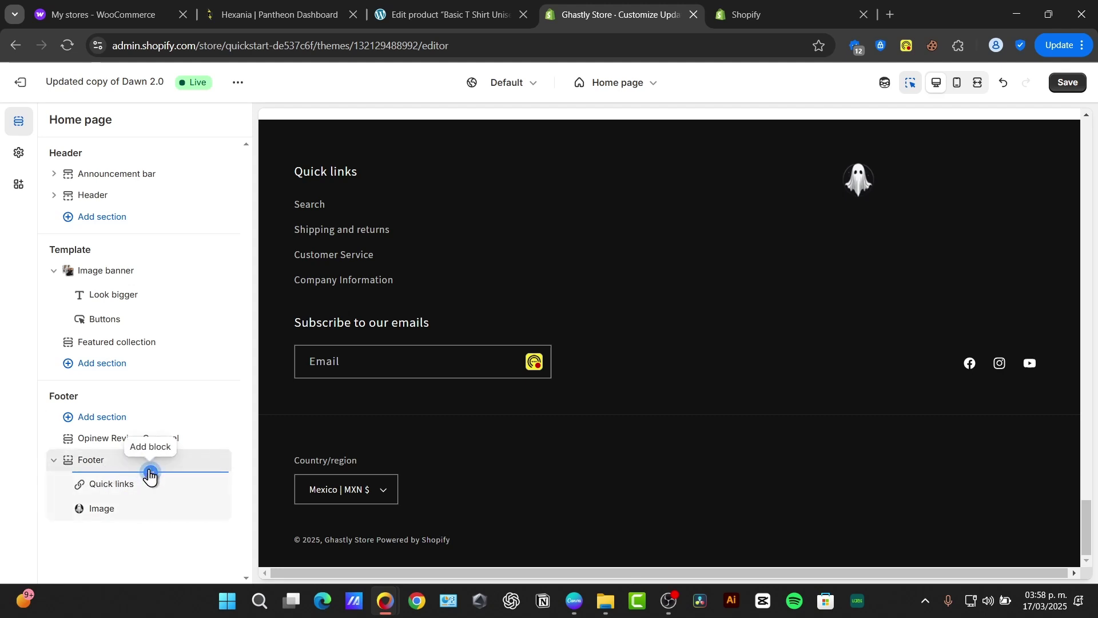
pyautogui.click(151, 472)
pyautogui.click(367, 517)
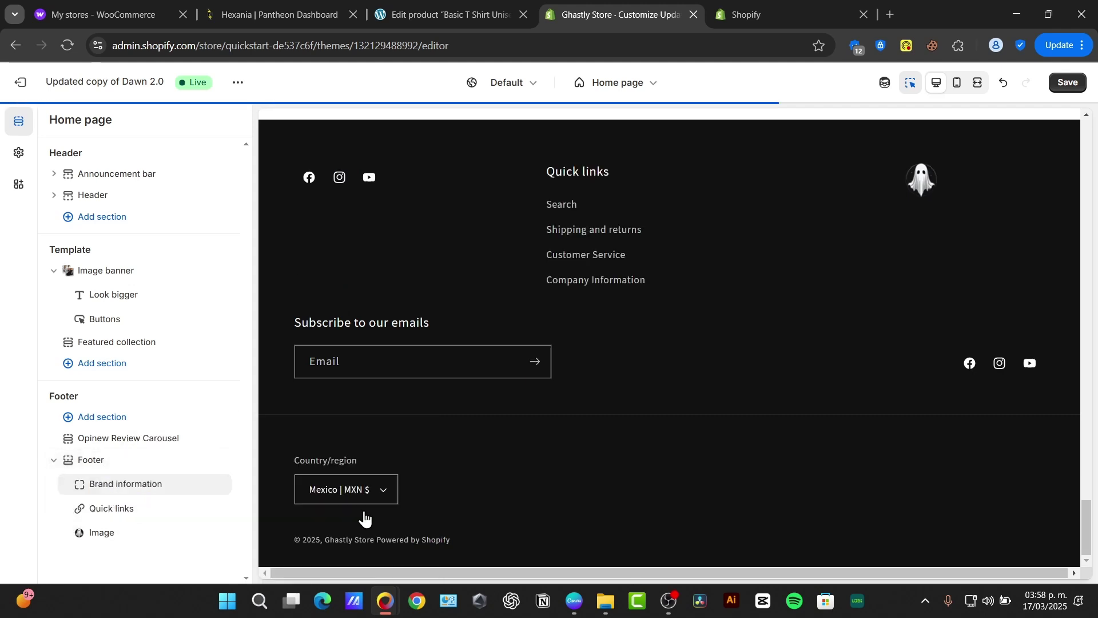
pyautogui.click(669, 206)
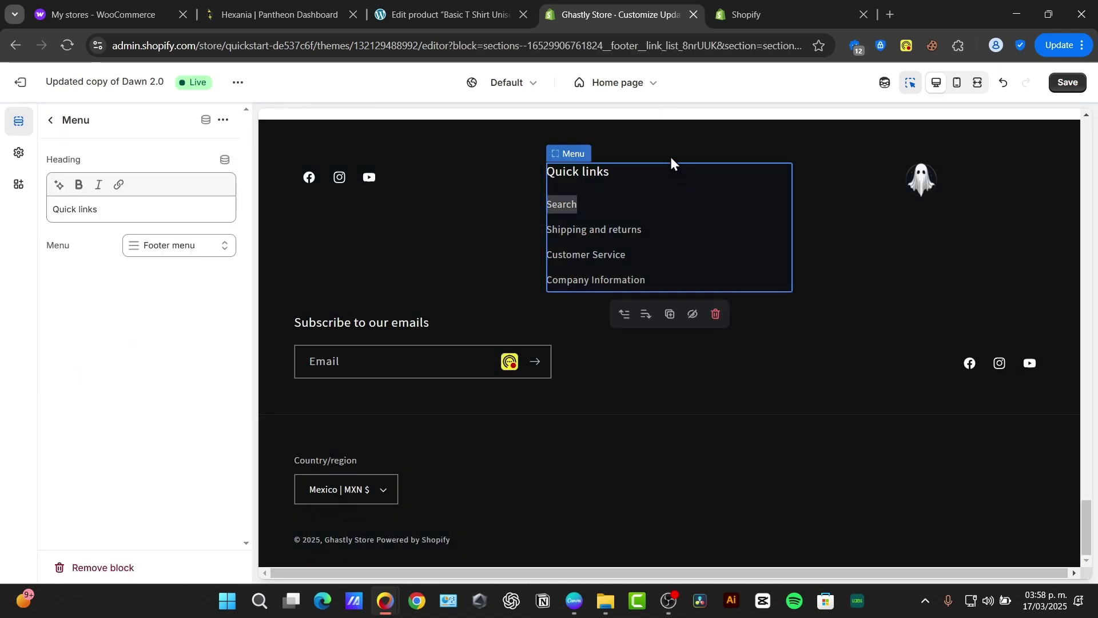
pyautogui.click(645, 315)
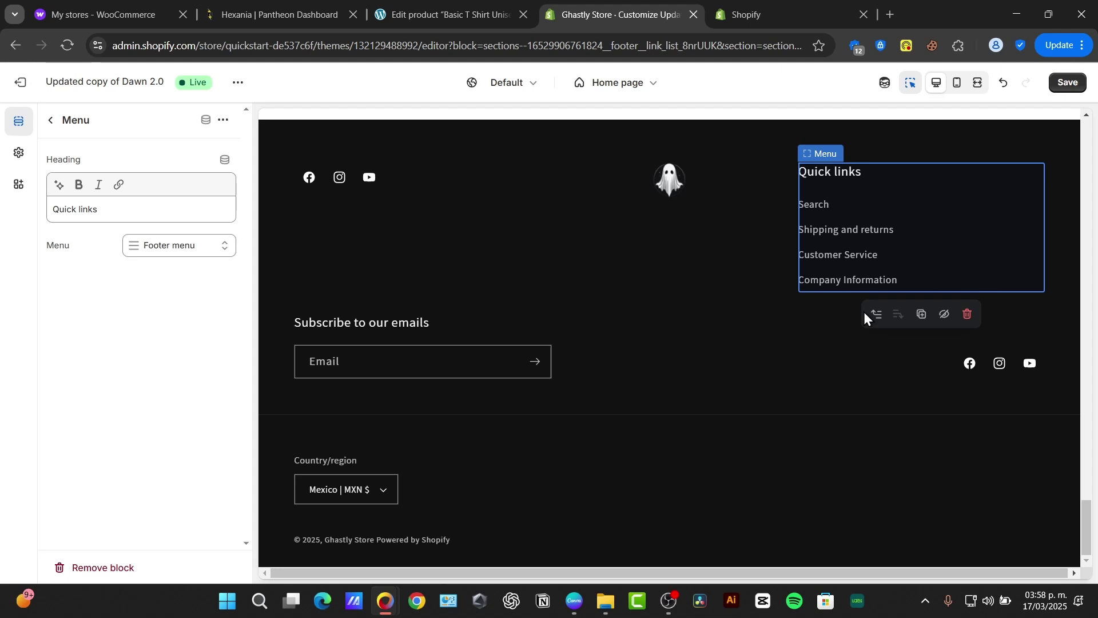
# Step: Add a Text block to the footer below Brand information
pyautogui.click(52, 120)
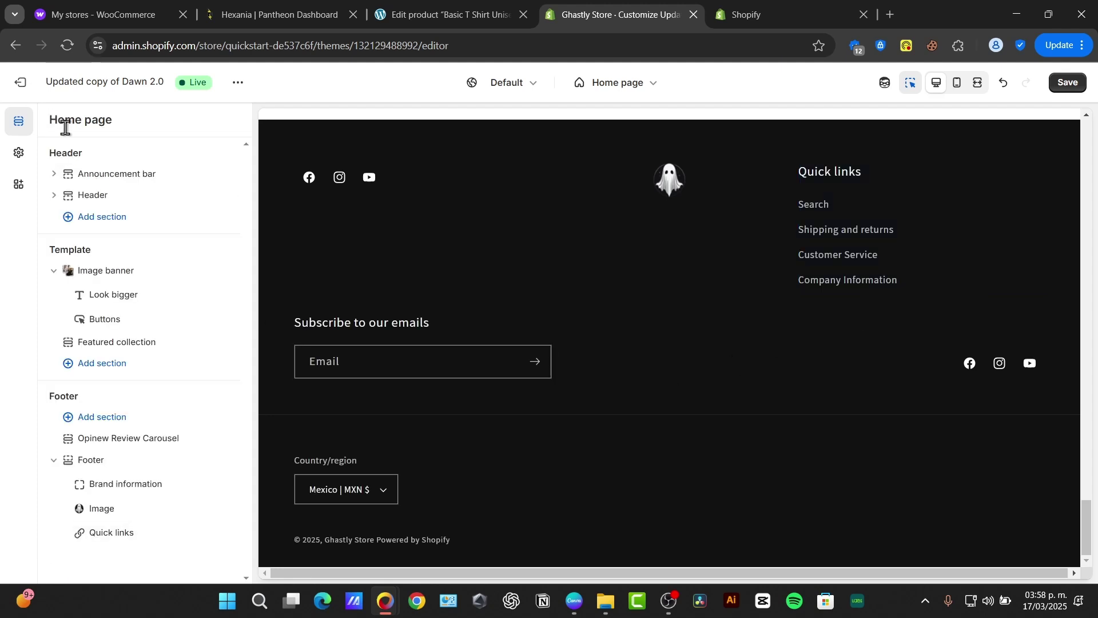
pyautogui.click(130, 485)
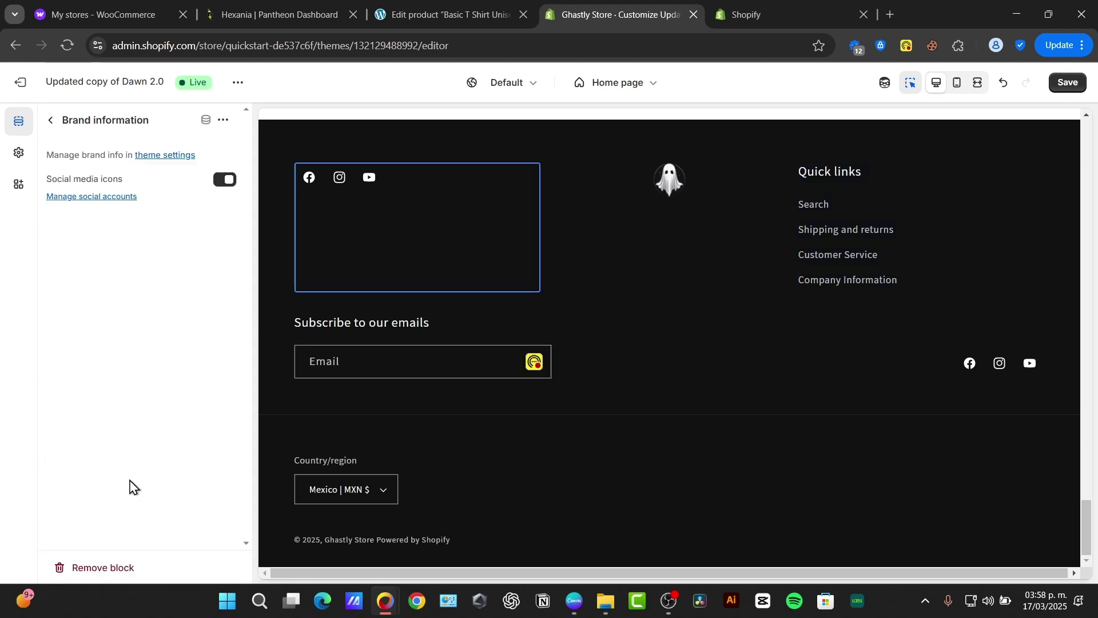
pyautogui.click(51, 120)
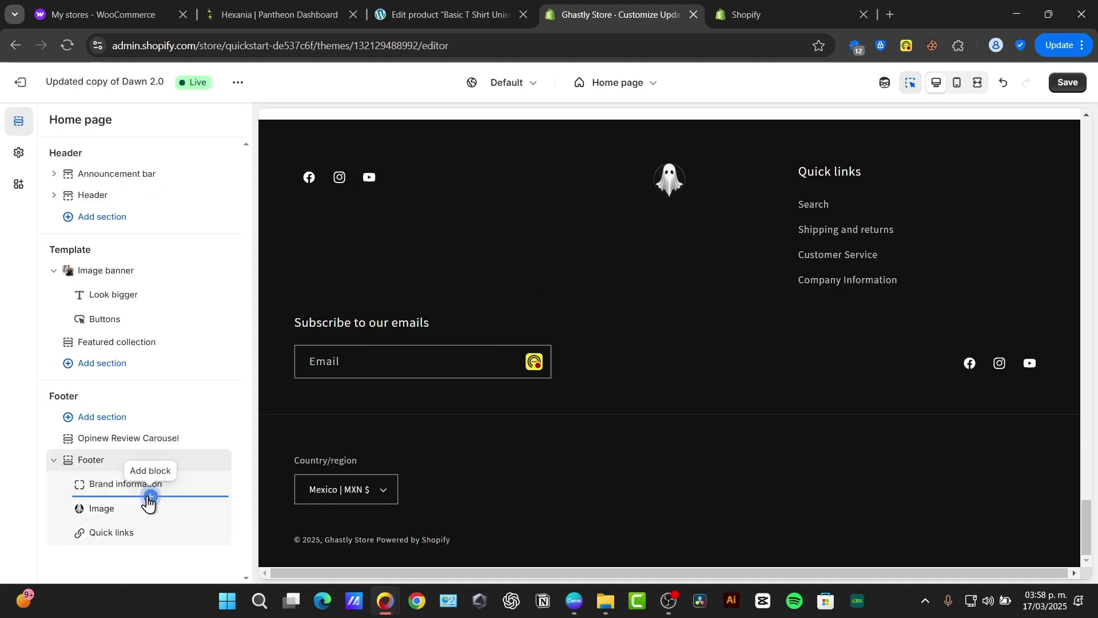
pyautogui.click(150, 497)
pyautogui.click(323, 542)
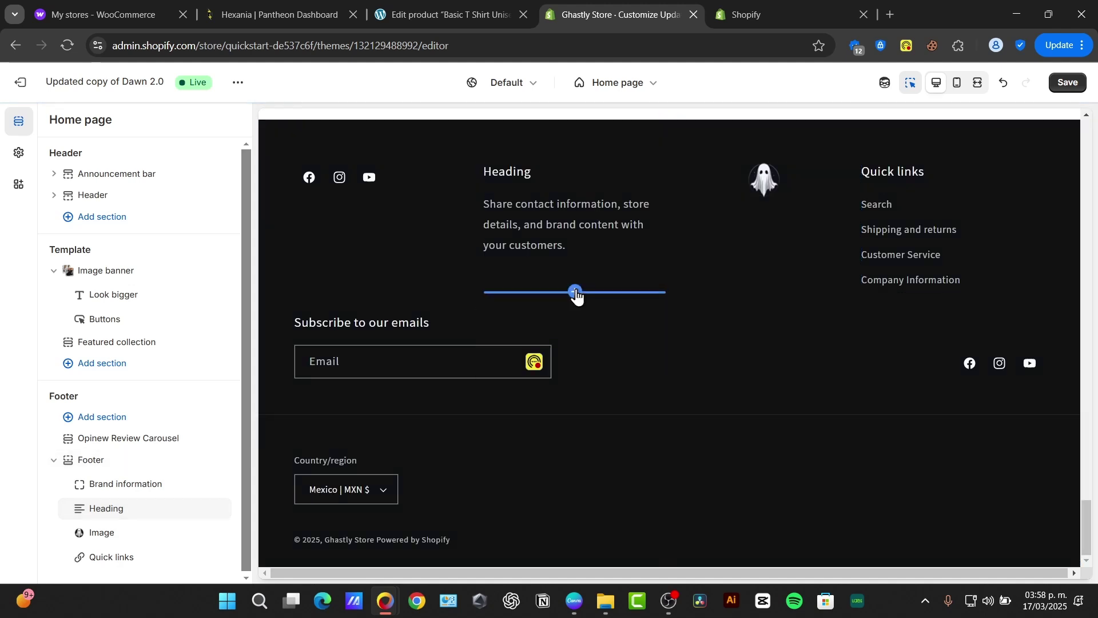
# Step: Paste the store's address as the text block's subtext and title it 'Ghastly Store Inc.'
pyautogui.moveTo(575, 292)
pyautogui.click(537, 228)
pyautogui.tripleClick(150, 292)
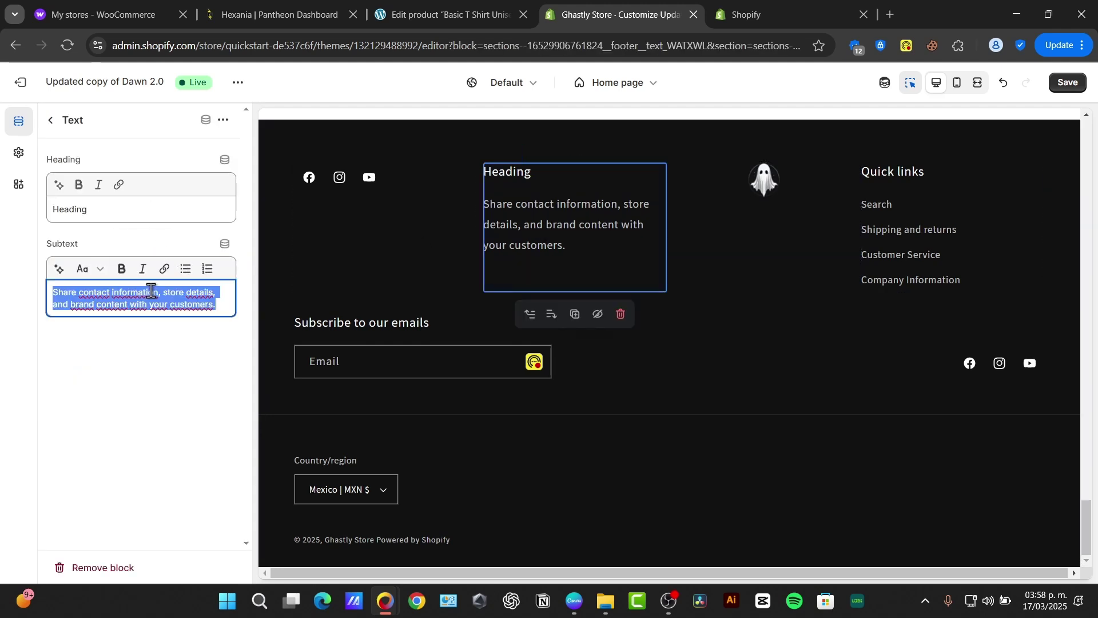
pyautogui.write('5th Av, Col Palmas Mexico CP: 09123 Mexico City.')
pyautogui.tripleClick(139, 208)
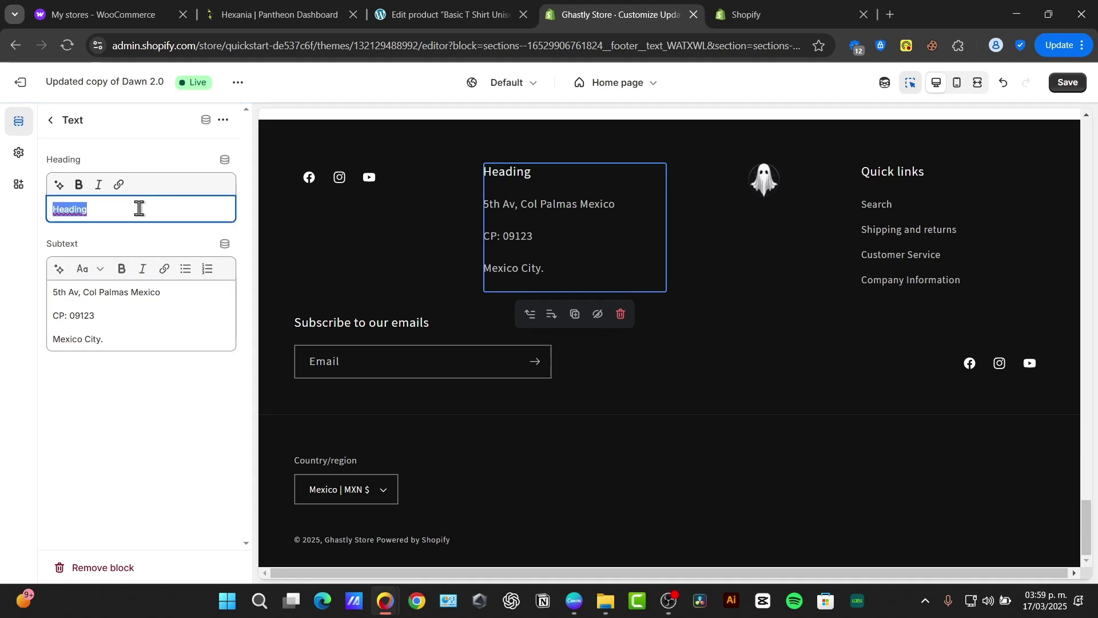
pyautogui.write('Ghastly Store Inc.')
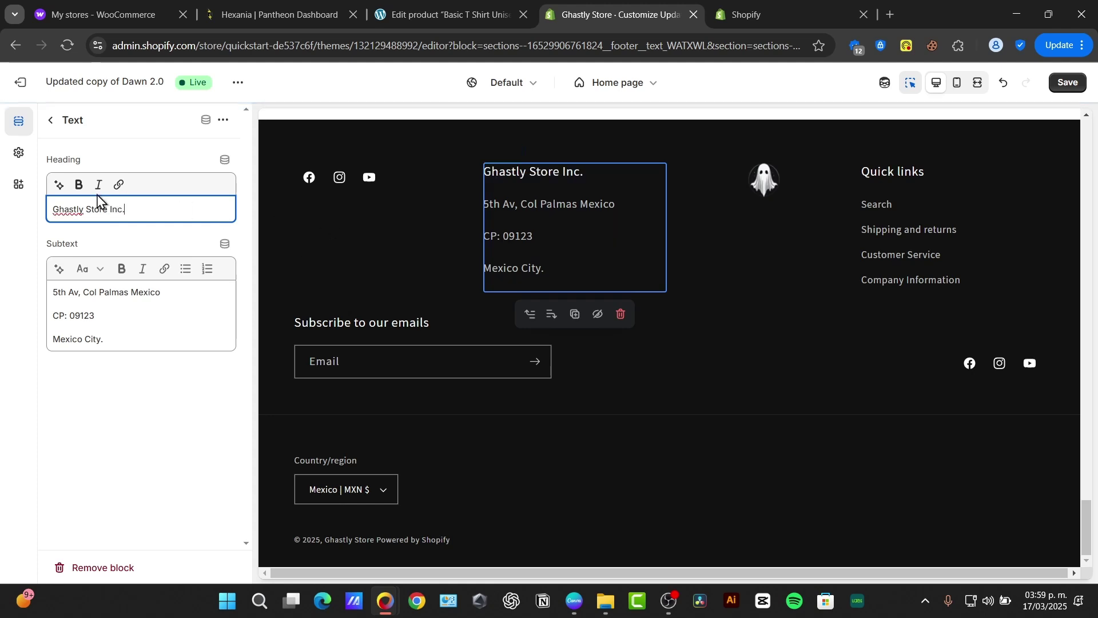
pyautogui.click(51, 122)
# Step: Drag the Image block to the first position in the footer's block list
pyautogui.click(500, 224)
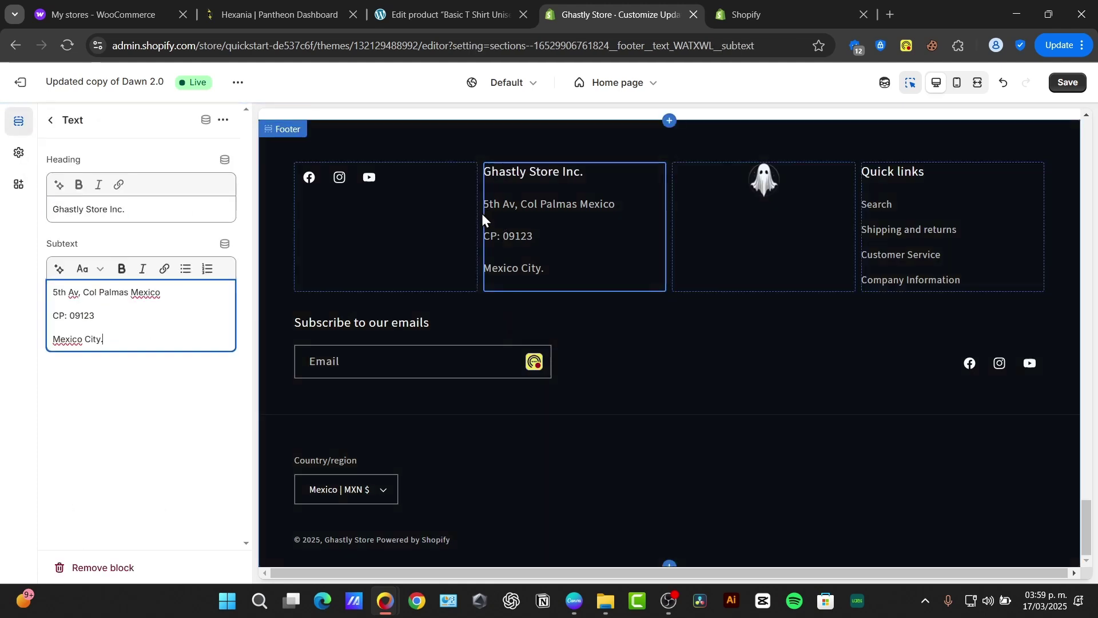
pyautogui.click(52, 119)
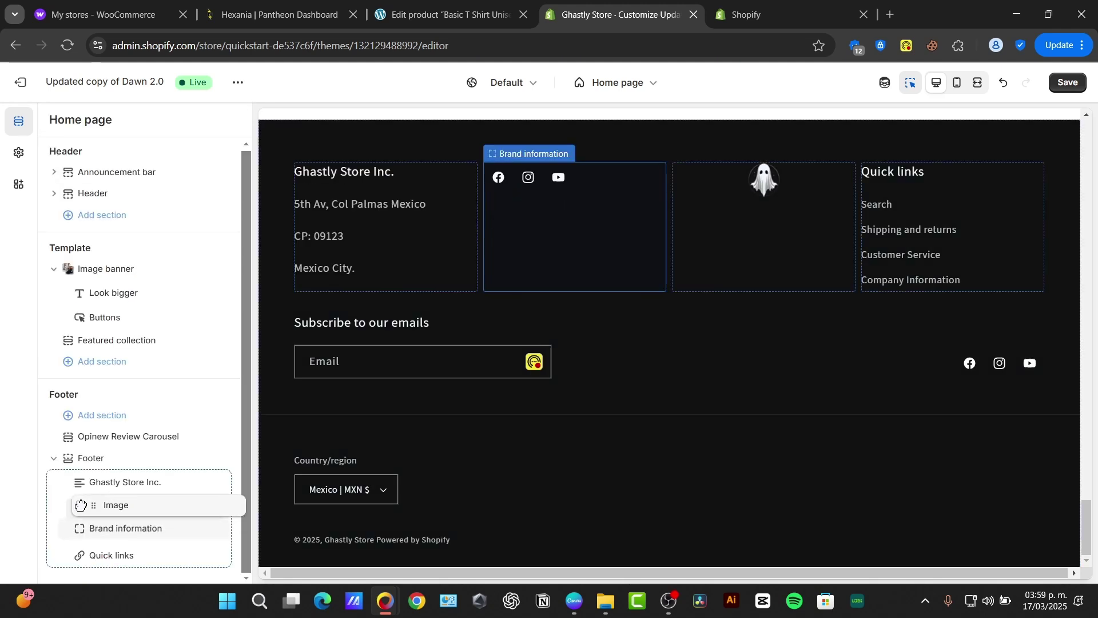
pyautogui.moveTo(89, 503); pyautogui.dragTo(82, 495)
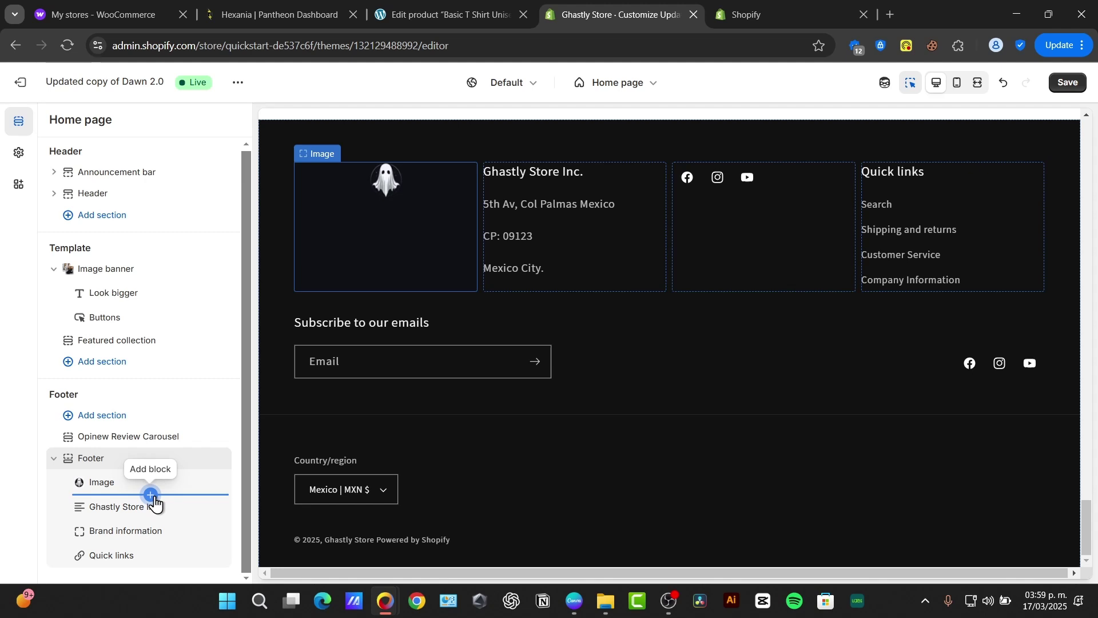
# Step: Switch off the Email signup toggle in the Footer section settings
pyautogui.click(513, 306)
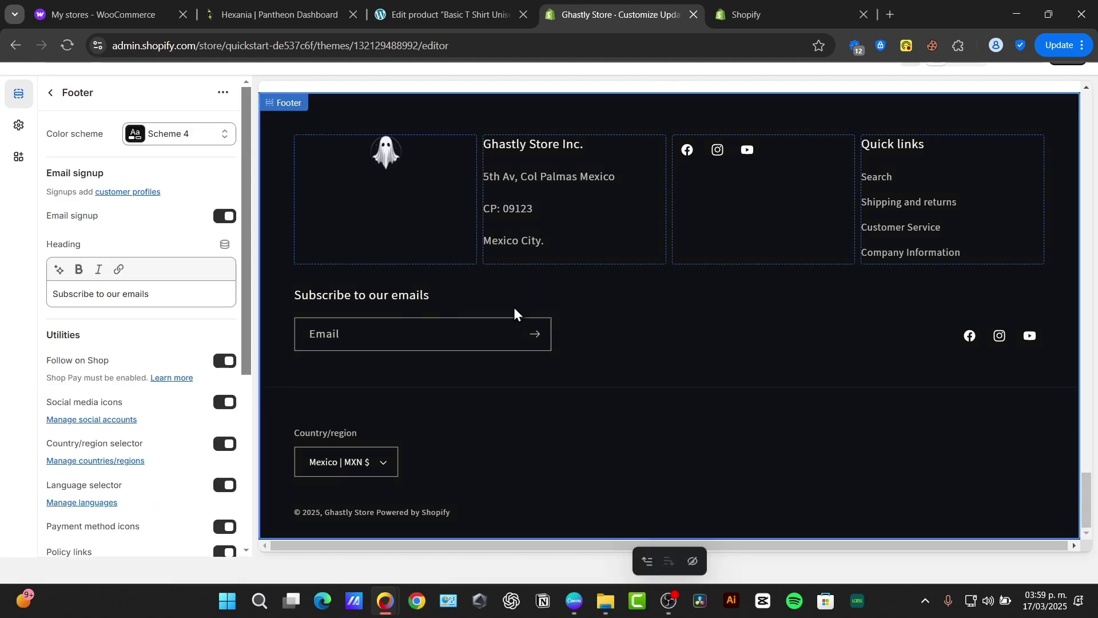
pyautogui.scroll(-4, 137, 361)
pyautogui.scroll(4, 138, 361)
pyautogui.click(217, 223)
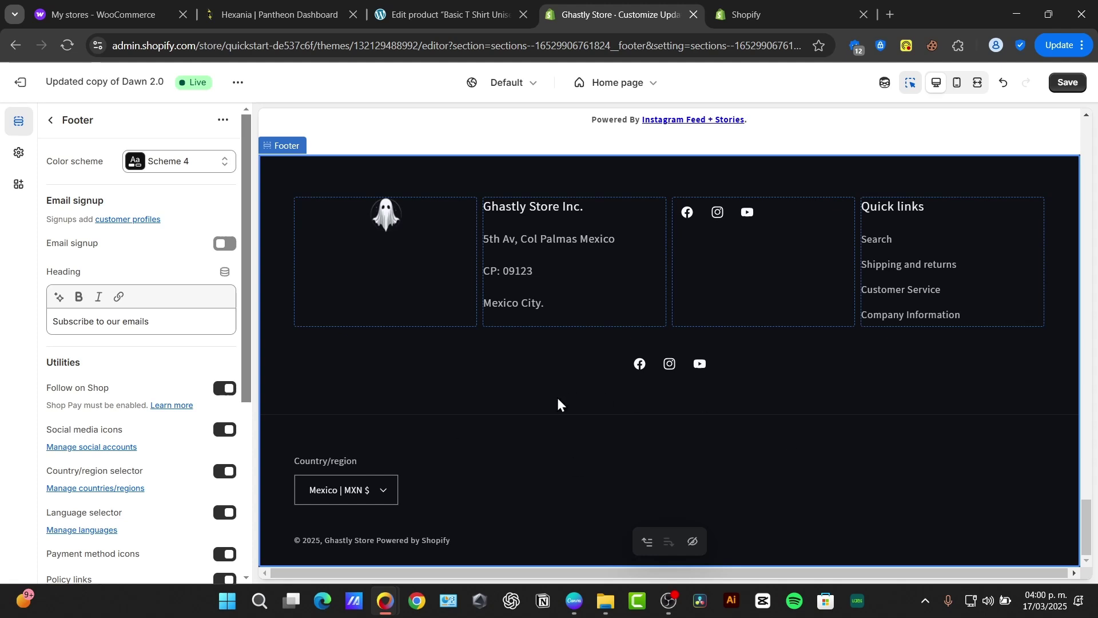
# Step: Try Schemes 6, 5, 2 and 1 on the footer, then settle on Scheme 2
pyautogui.click(163, 165)
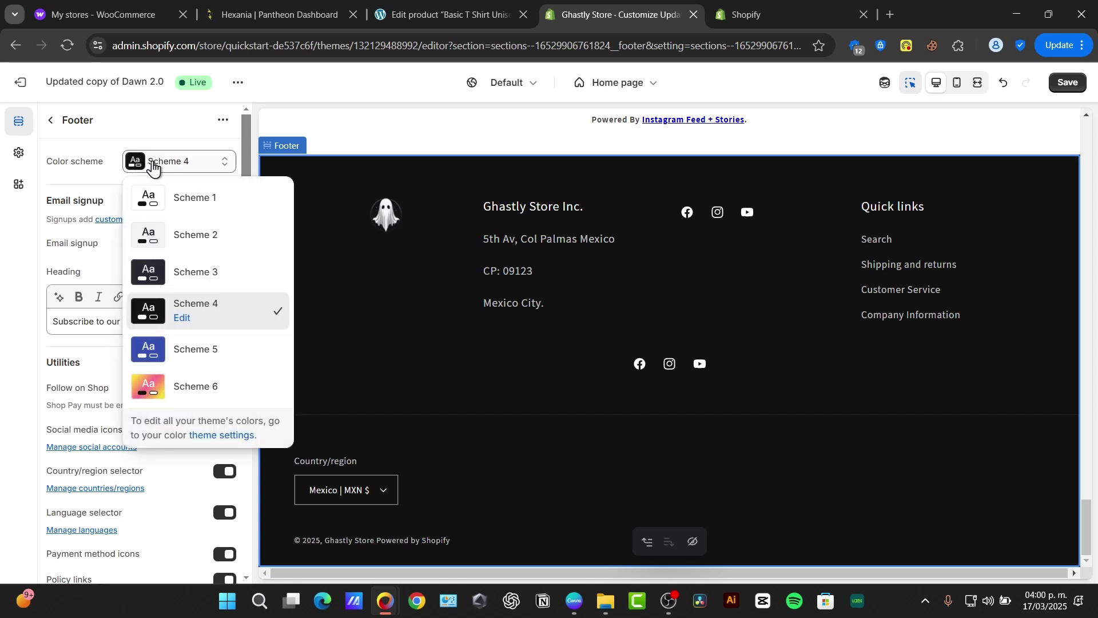
pyautogui.click(234, 387)
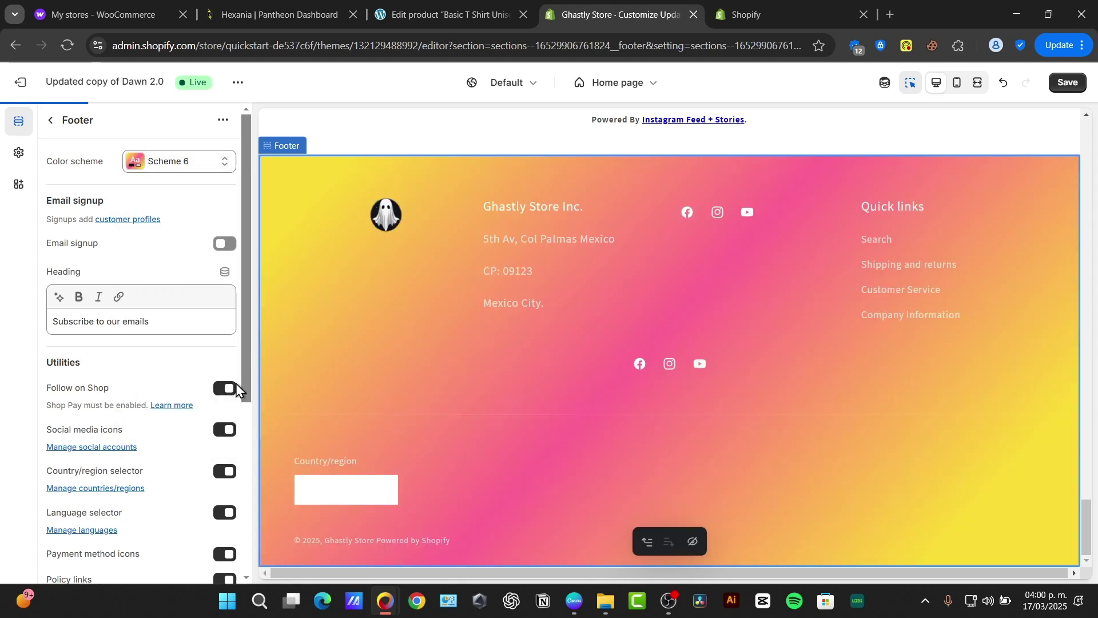
pyautogui.click(192, 166)
pyautogui.click(200, 343)
pyautogui.click(207, 167)
pyautogui.click(211, 232)
pyautogui.click(214, 166)
pyautogui.click(220, 197)
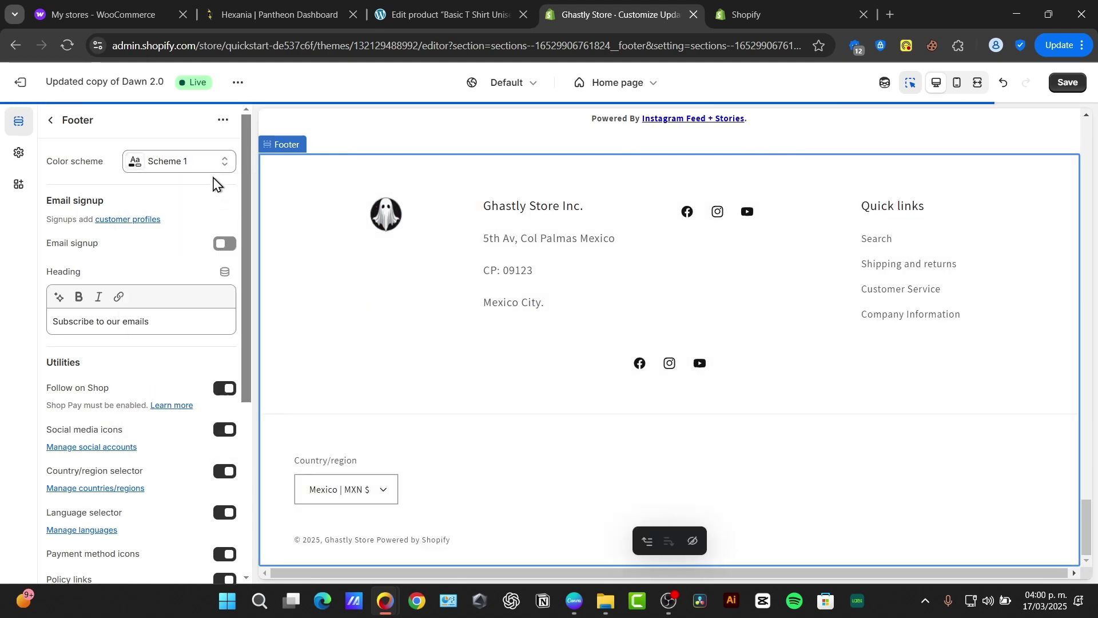
pyautogui.click(213, 167)
pyautogui.click(206, 235)
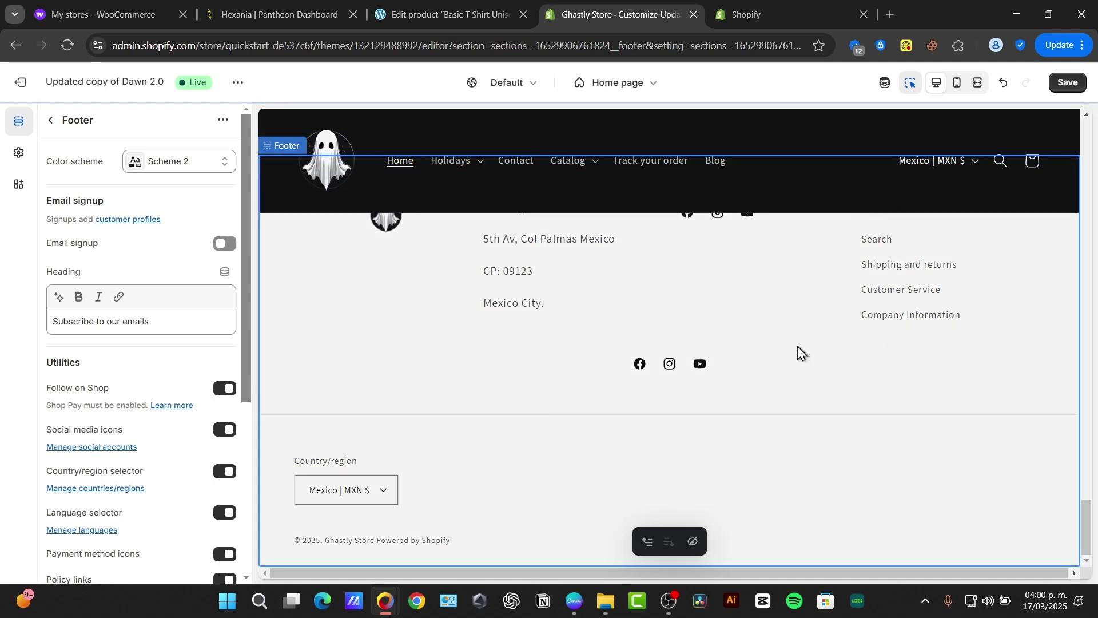
pyautogui.click(196, 166)
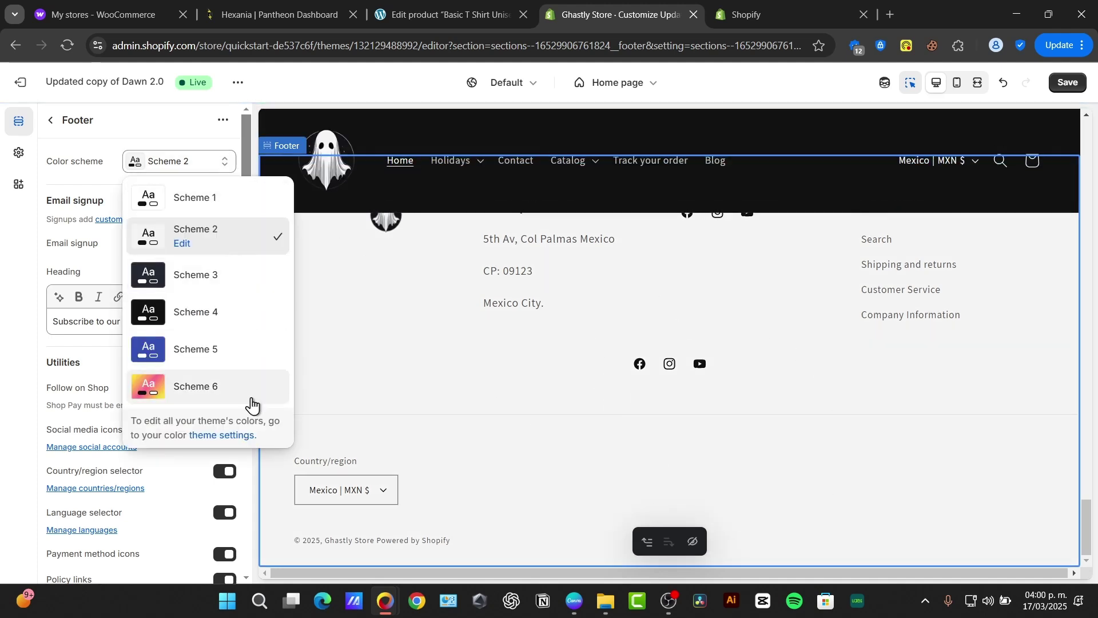
# Step: Add Scheme 7 in the theme colour settings with a grey #6F6F6F background and #121212 text
pyautogui.click(237, 436)
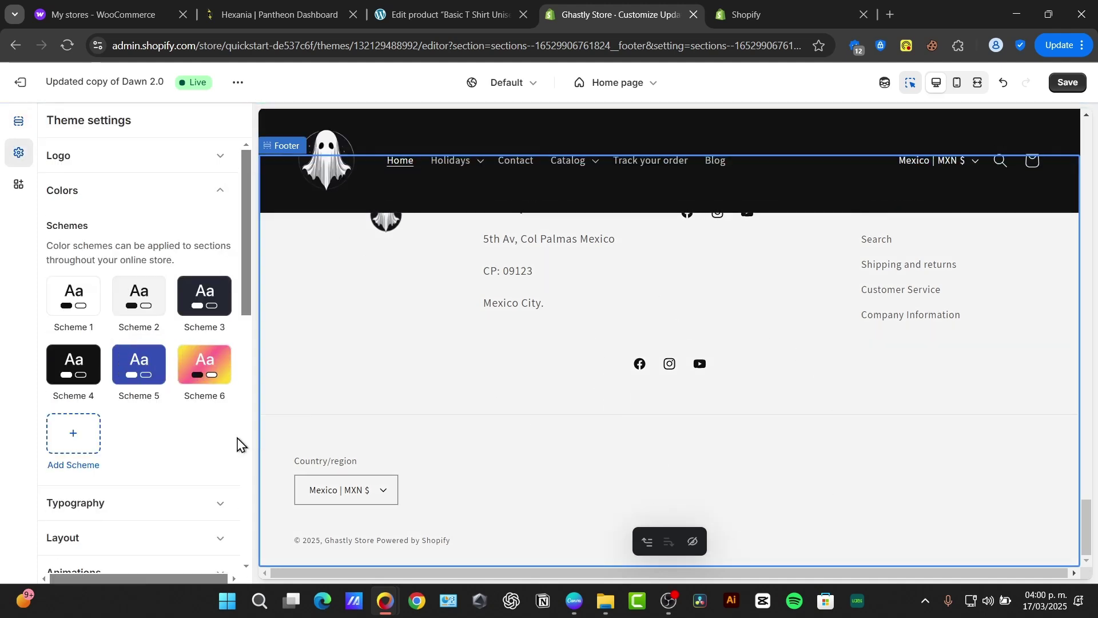
pyautogui.click(54, 443)
pyautogui.click(172, 266)
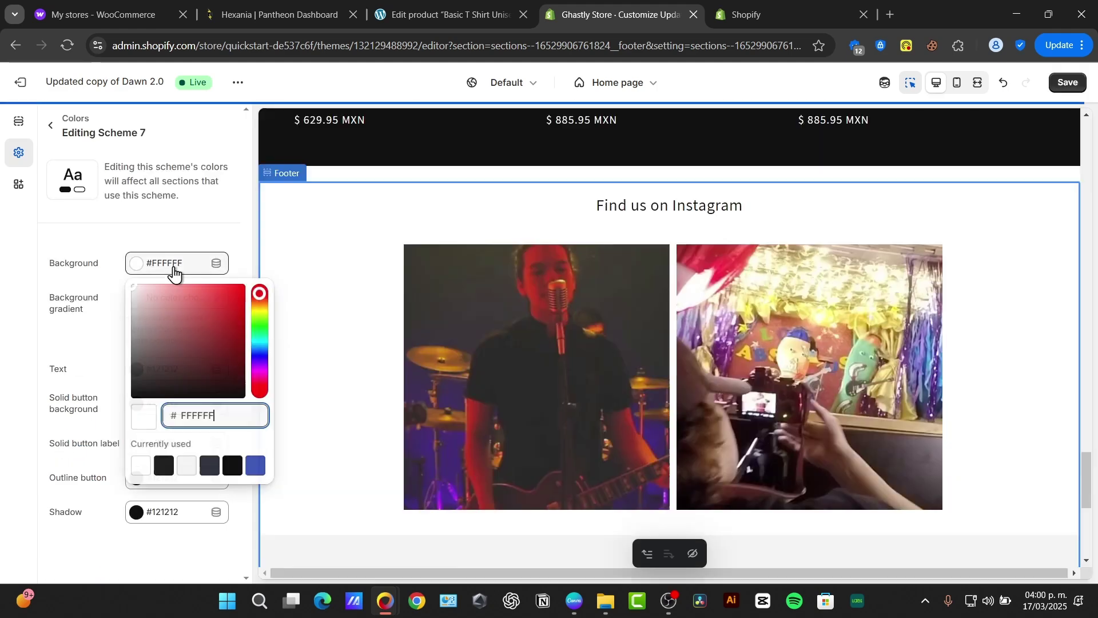
pyautogui.moveTo(177, 329); pyautogui.dragTo(104, 354)
pyautogui.click(105, 355)
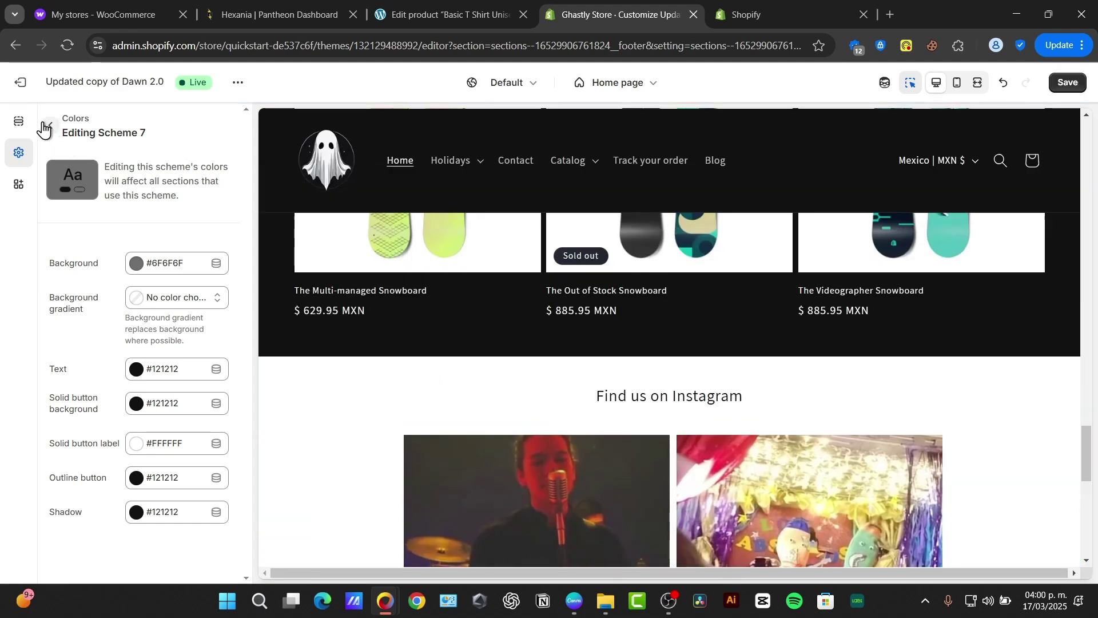
# Step: Return from Scheme 7 to the Home page section list and scroll the preview to the footer
pyautogui.click(50, 125)
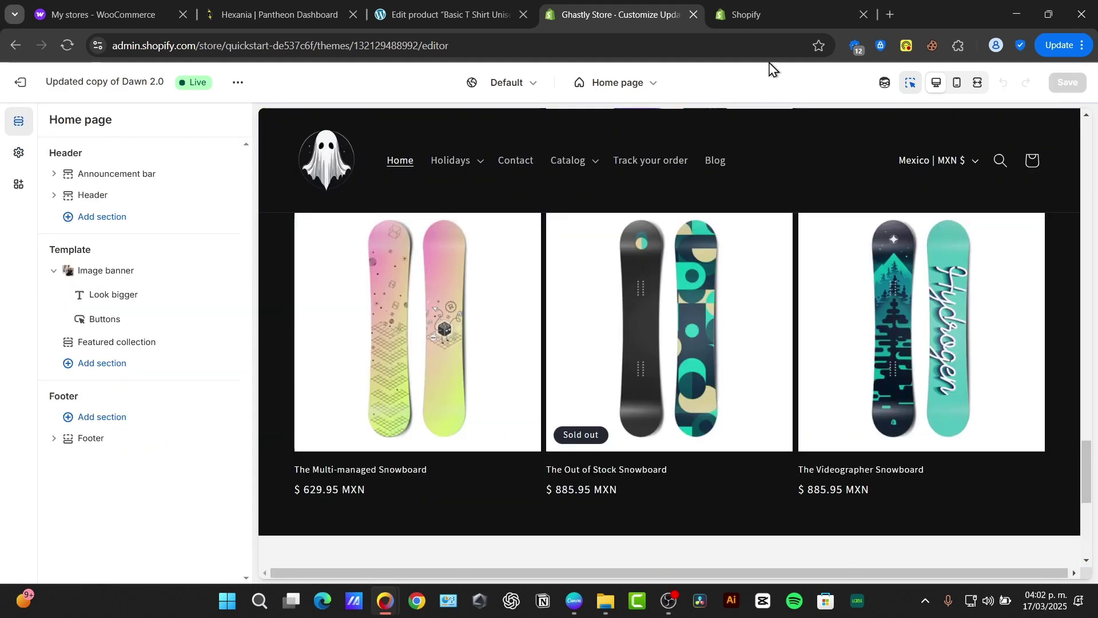
pyautogui.scroll(-5, 811, 217)
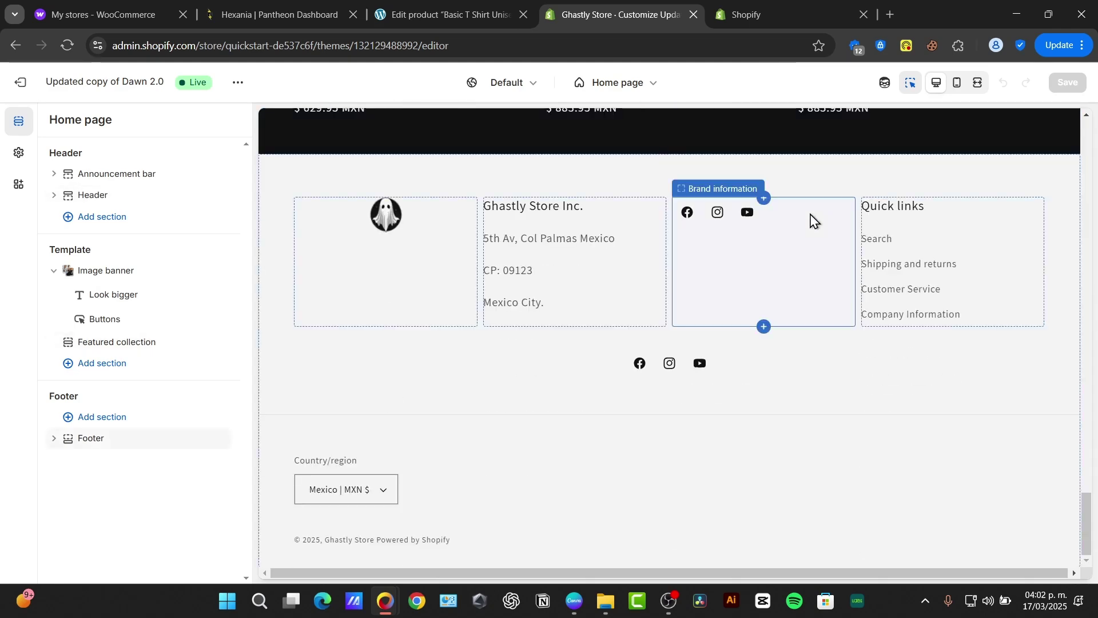